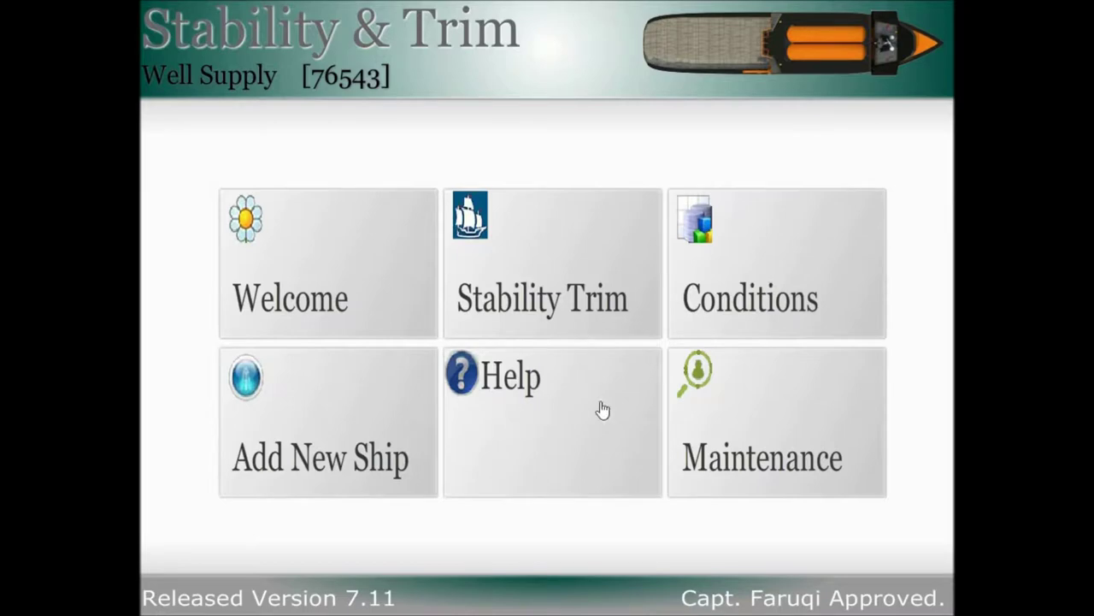
# Step: Read the Welcome page's description of the stability and trim calculations, and return to the main menu
pyautogui.click(330, 297)
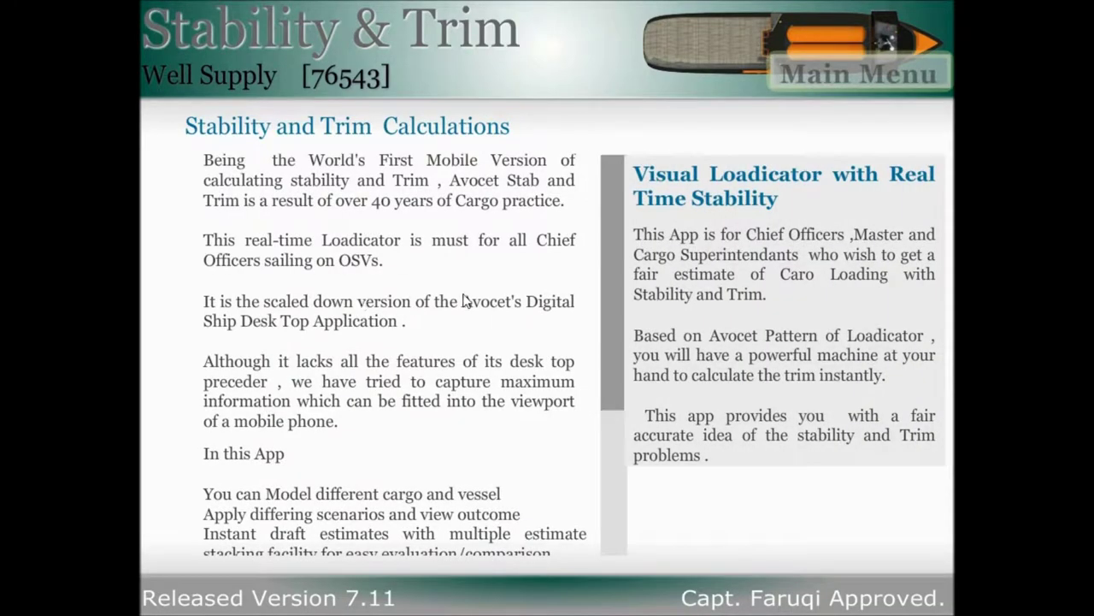
pyautogui.moveTo(608, 277); pyautogui.dragTo(602, 443)
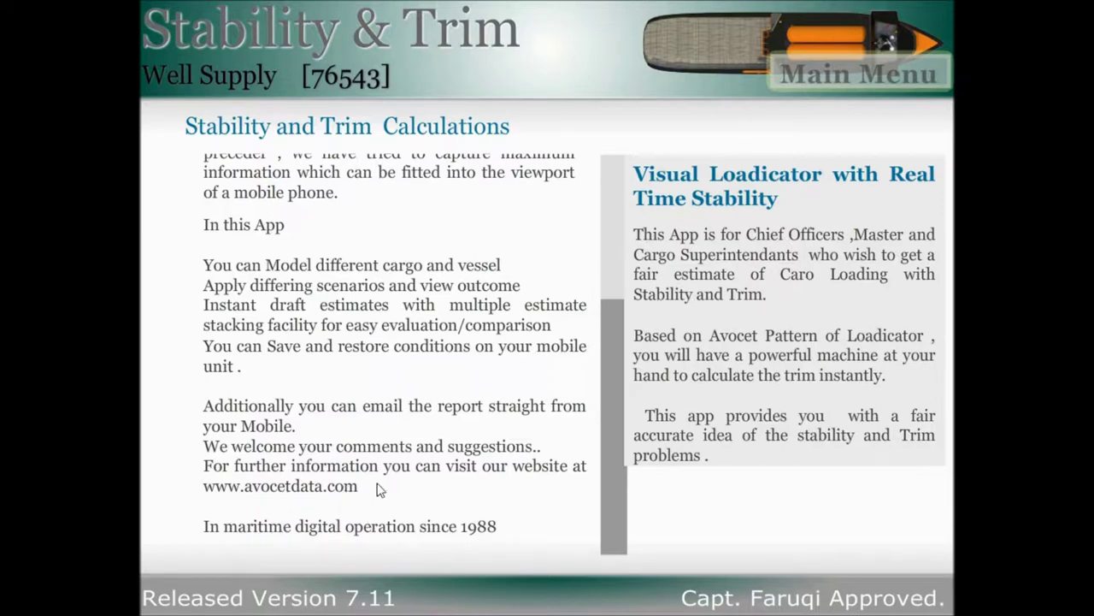
pyautogui.moveTo(616, 445); pyautogui.dragTo(614, 283)
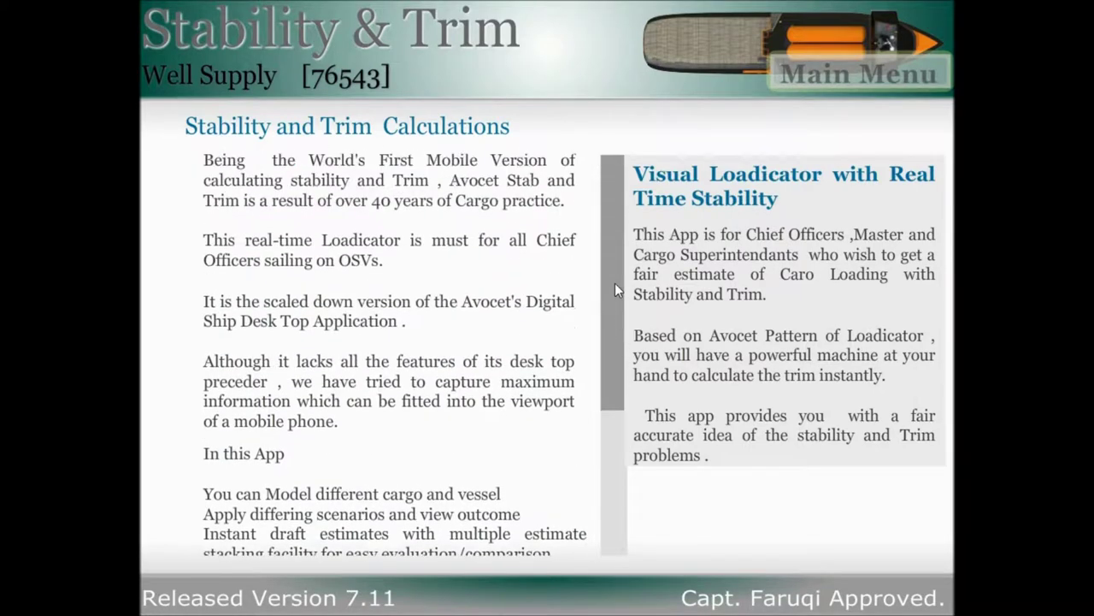
pyautogui.click(841, 74)
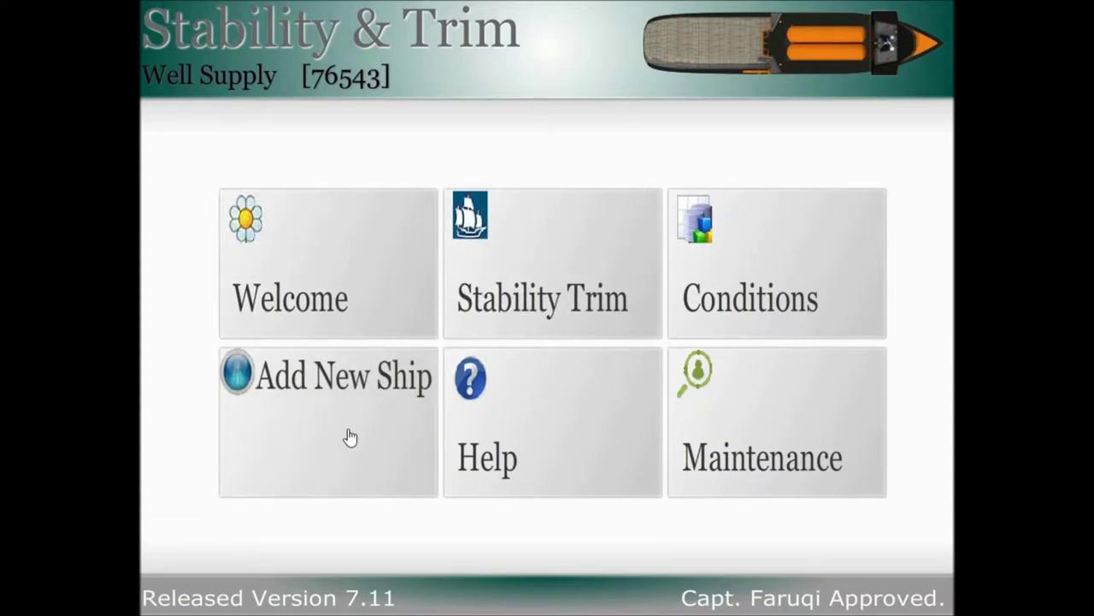
# Step: Review the Cargo on Deck list in the stability screen, and discharge all cargo from the deck
pyautogui.click(503, 440)
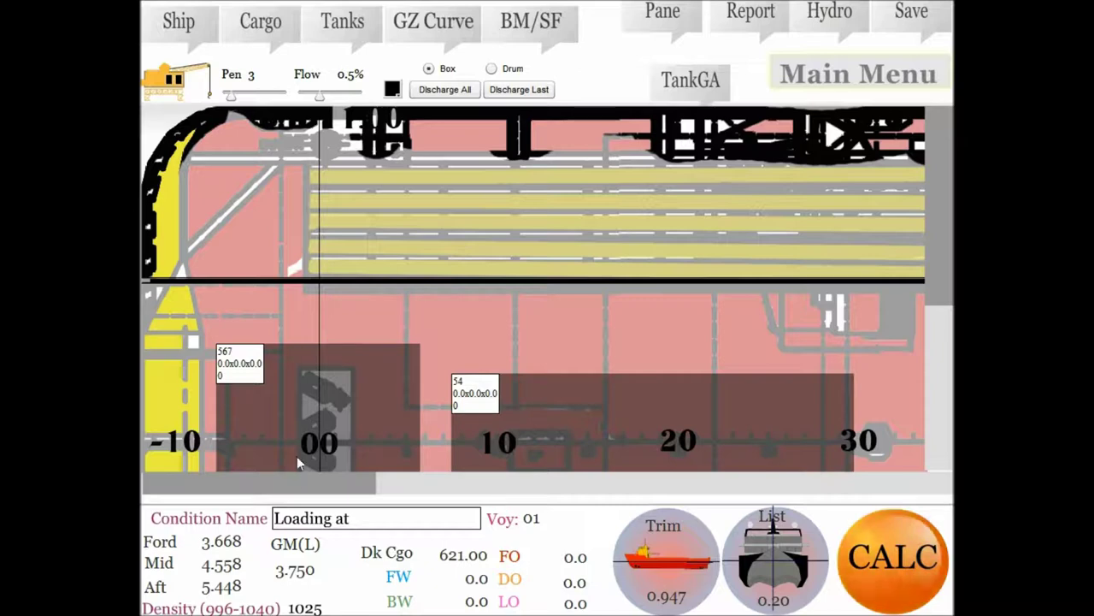
pyautogui.moveTo(318, 491); pyautogui.dragTo(313, 488)
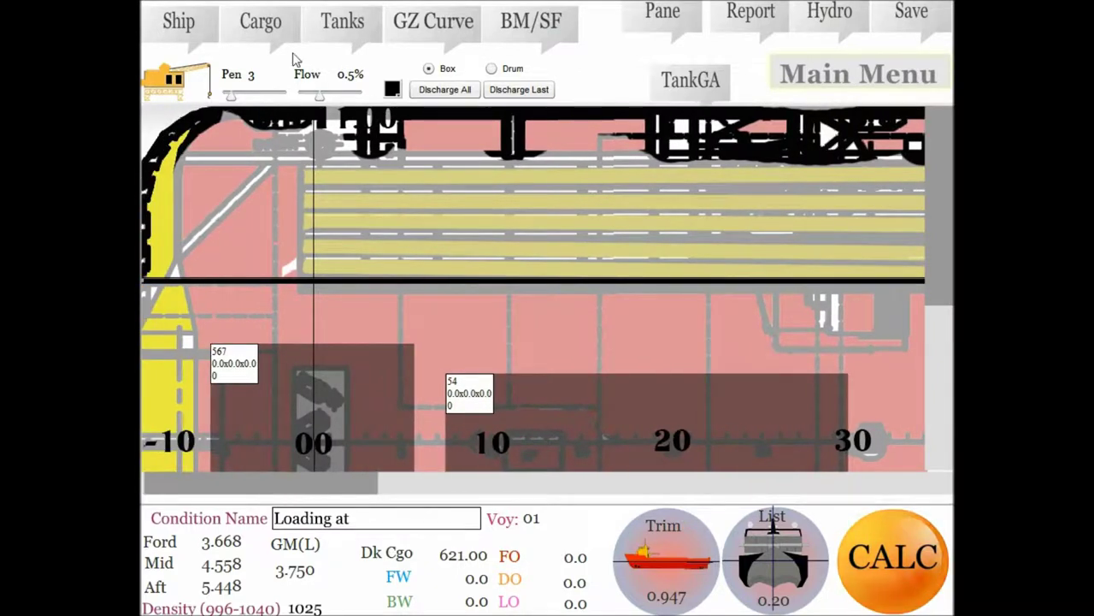
pyautogui.click(263, 28)
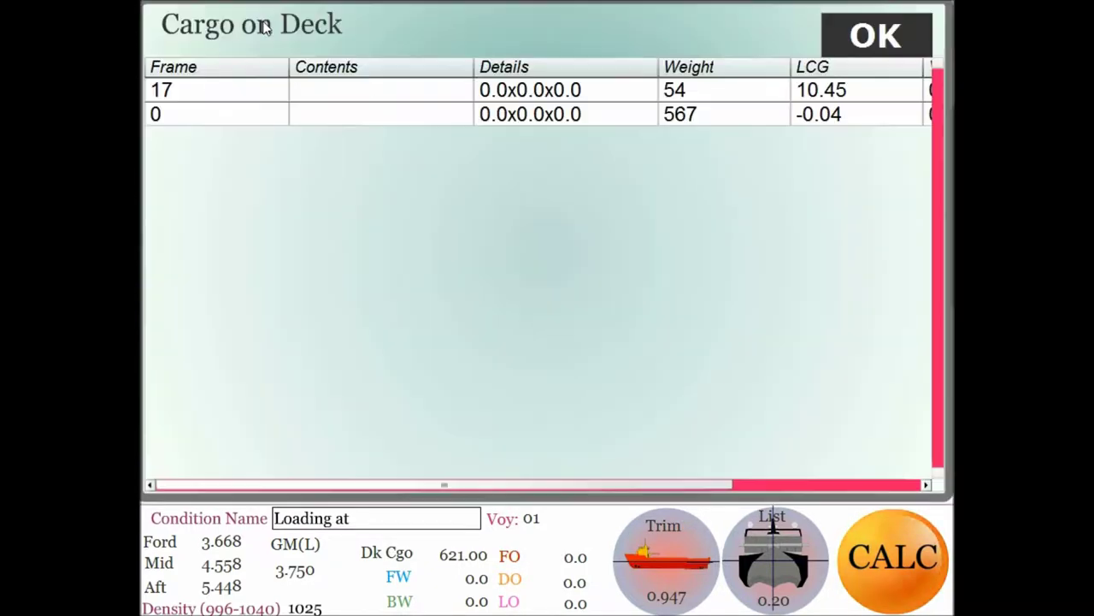
pyautogui.click(877, 36)
pyautogui.click(432, 89)
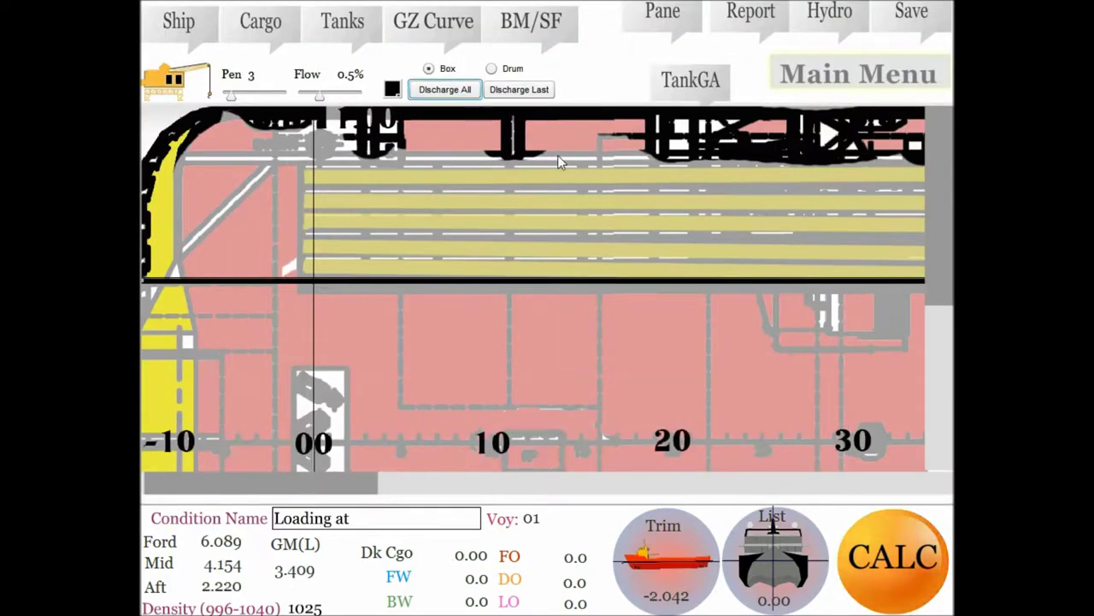
# Step: Inspect the deck plan with the control panes hidden, and restore the panes
pyautogui.moveTo(934, 253)
pyautogui.mouseDown()
pyautogui.moveTo(925, 403)
pyautogui.moveTo(918, 188)
pyautogui.mouseUp()
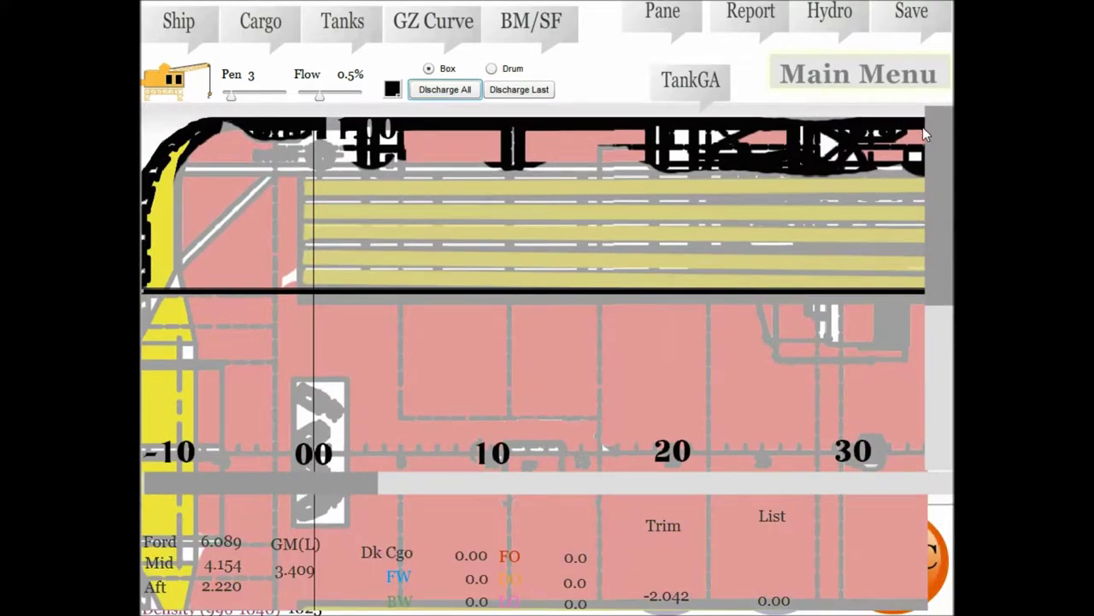
pyautogui.moveTo(940, 154)
pyautogui.mouseDown()
pyautogui.moveTo(953, 342)
pyautogui.moveTo(933, 155)
pyautogui.moveTo(938, 185)
pyautogui.mouseUp()
pyautogui.moveTo(259, 484)
pyautogui.mouseDown()
pyautogui.moveTo(603, 515)
pyautogui.moveTo(850, 511)
pyautogui.moveTo(221, 512)
pyautogui.mouseUp()
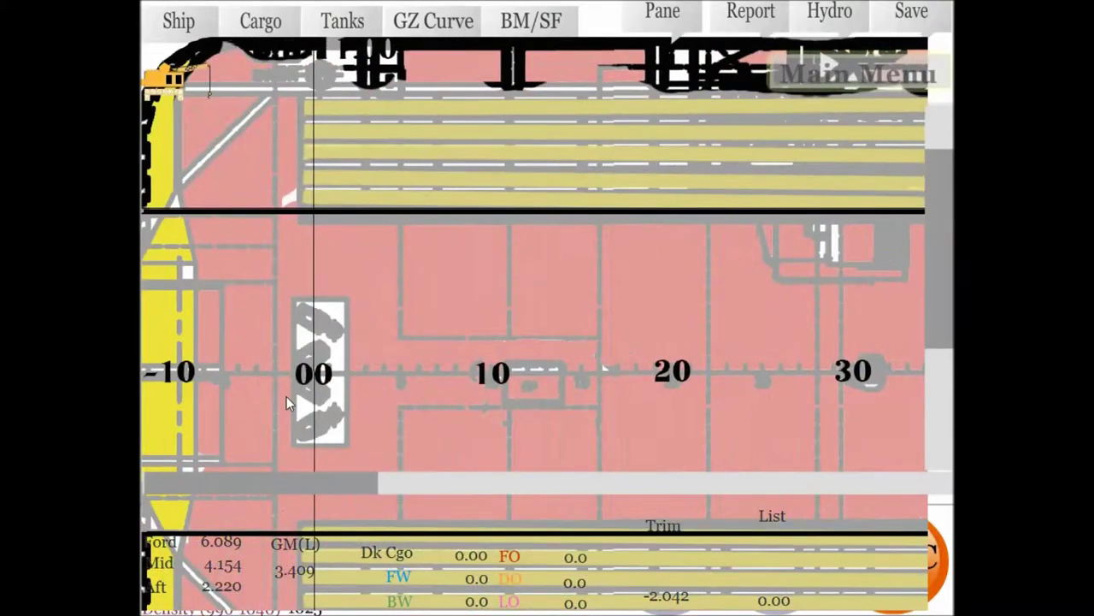
pyautogui.click(650, 17)
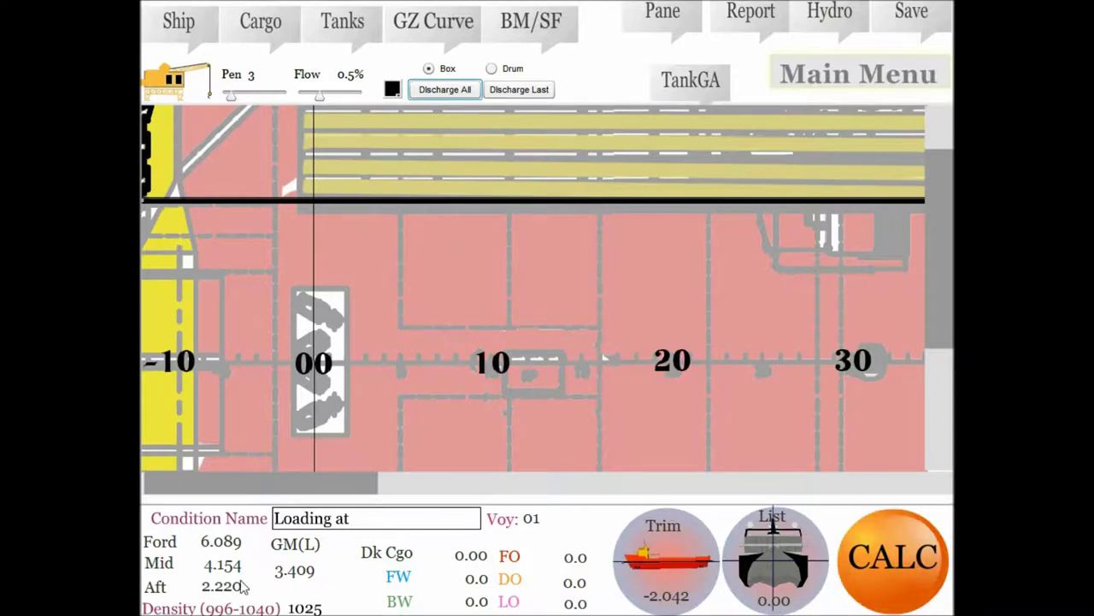
# Step: Rename the loading condition as LightShip Condition
pyautogui.click(357, 519)
pyautogui.moveTo(358, 519); pyautogui.dragTo(231, 505)
pyautogui.write('L')
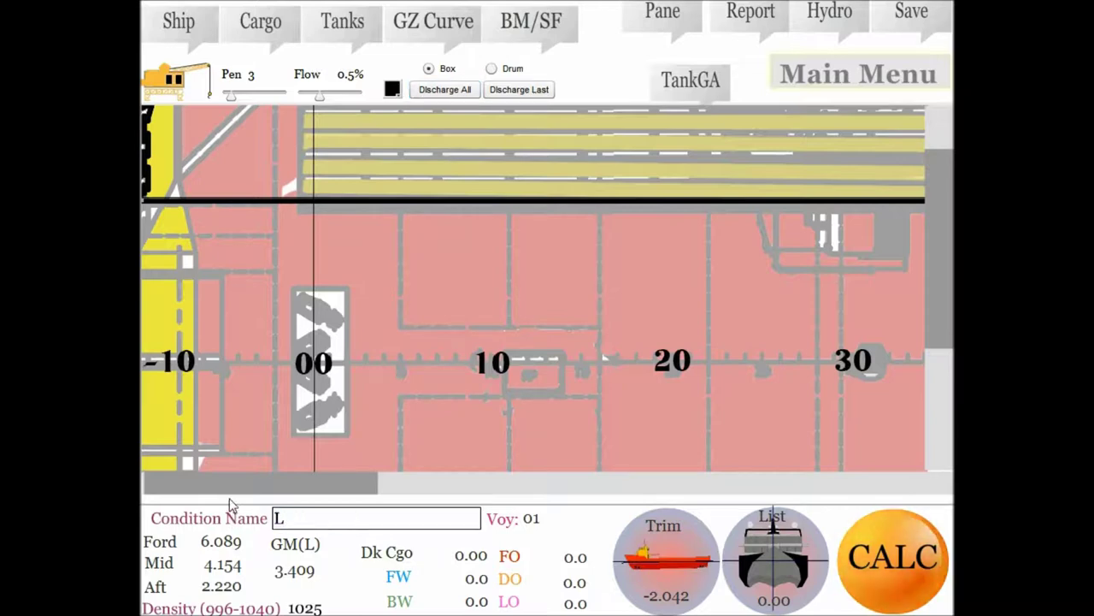
pyautogui.write('ightShip Condi')
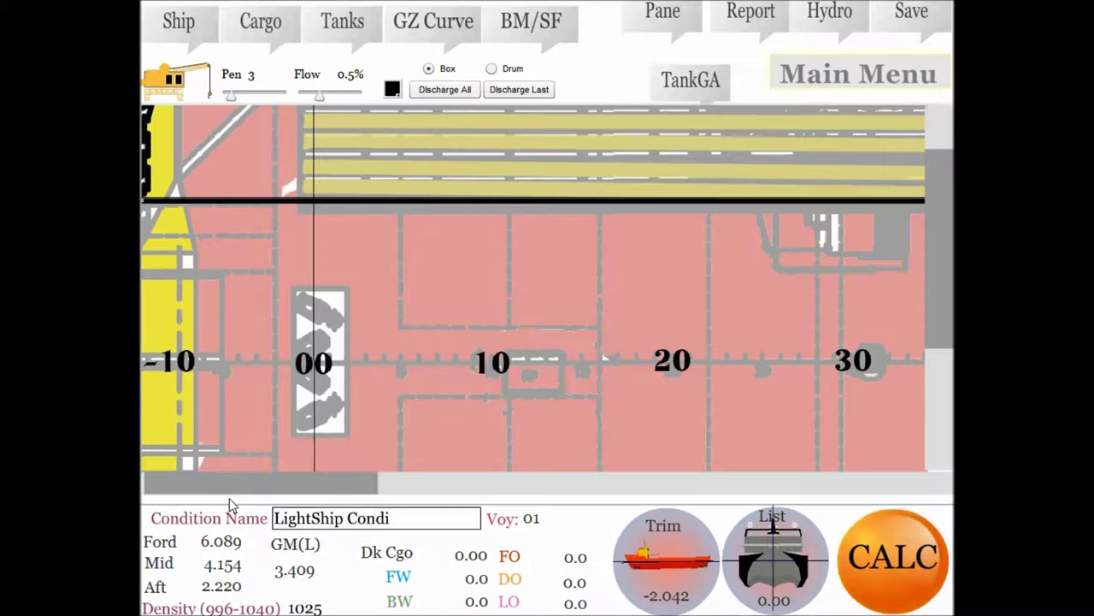
pyautogui.write('tion')
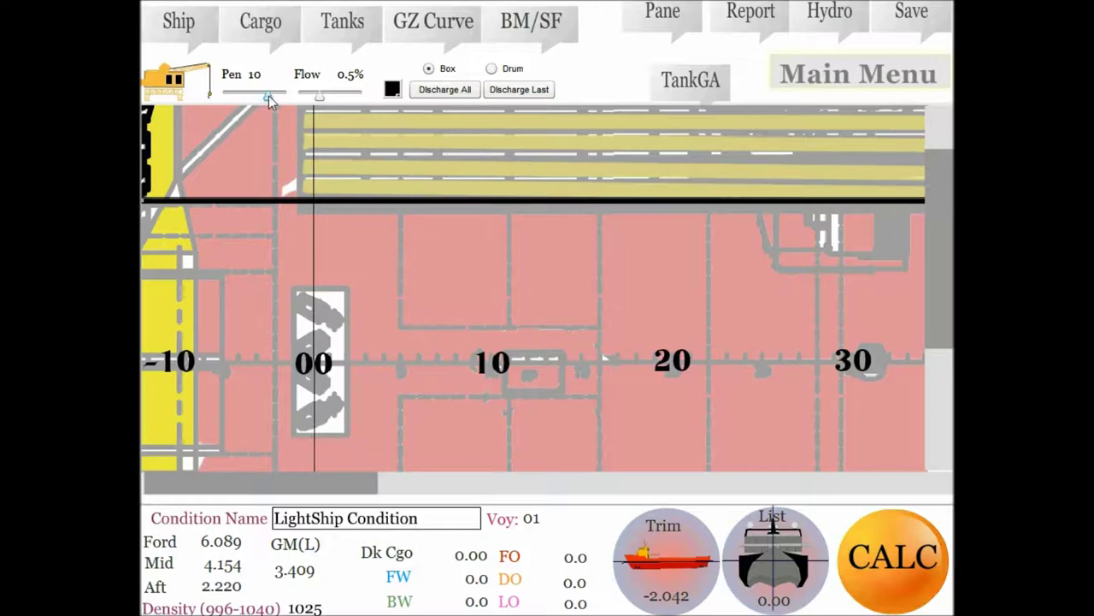
# Step: Set the pen to 5 and the flow to 0.65%, keeping black as the colour and Box as the cargo shape
pyautogui.moveTo(273, 96); pyautogui.dragTo(241, 97)
pyautogui.moveTo(319, 95)
pyautogui.mouseDown()
pyautogui.moveTo(354, 98)
pyautogui.moveTo(311, 99)
pyautogui.moveTo(333, 98)
pyautogui.mouseUp()
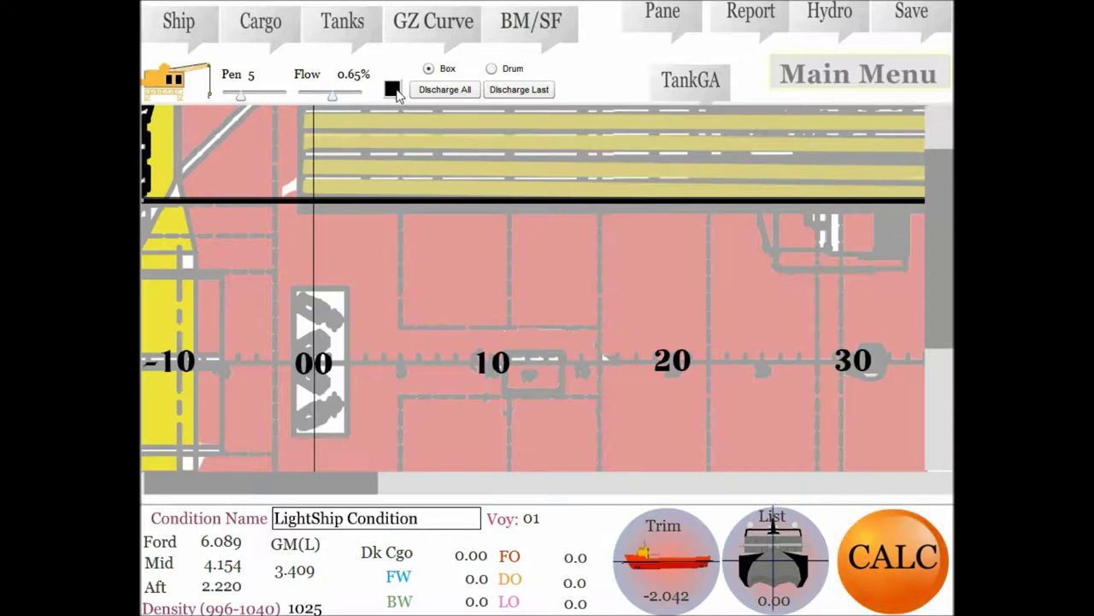
pyautogui.click(393, 90)
pyautogui.click(392, 90)
pyautogui.click(439, 94)
pyautogui.click(429, 69)
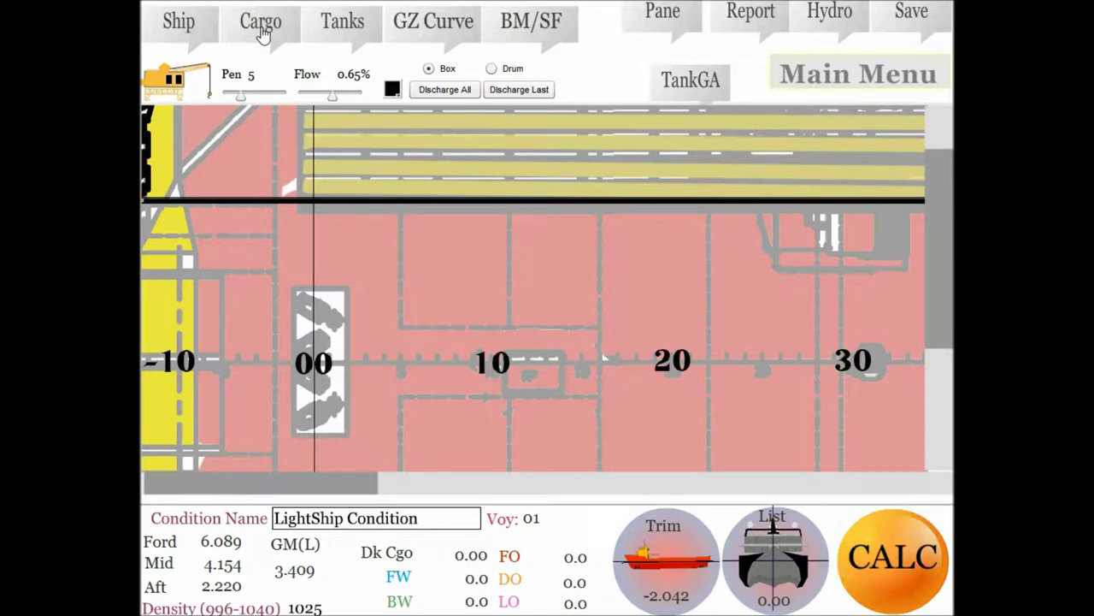
# Step: Review the Hydrostatics table, and return to the deck plan of the stability screen
pyautogui.click(346, 29)
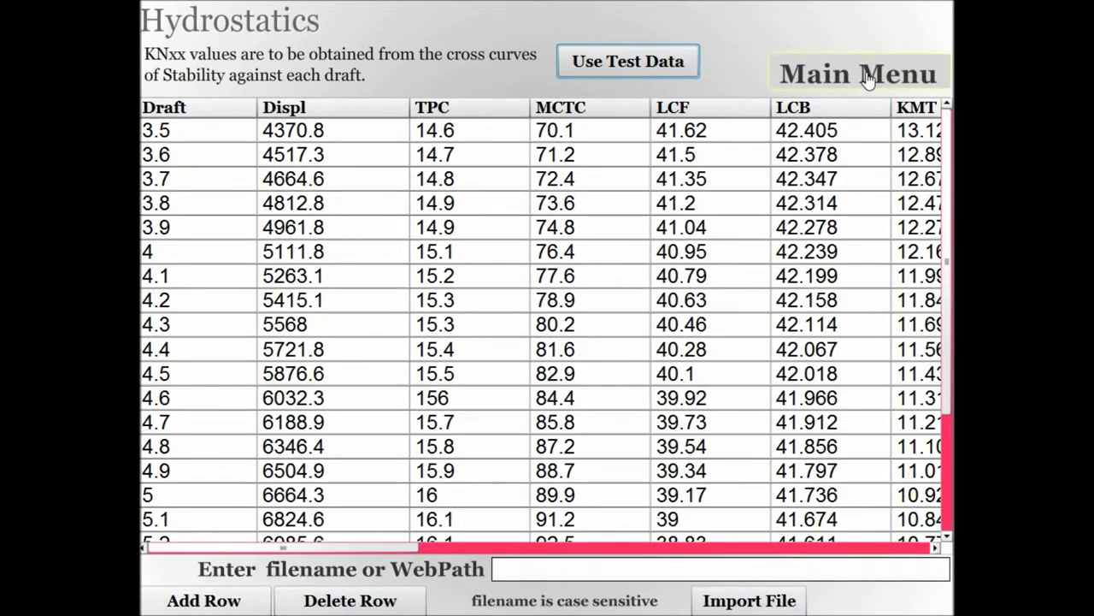
pyautogui.click(867, 77)
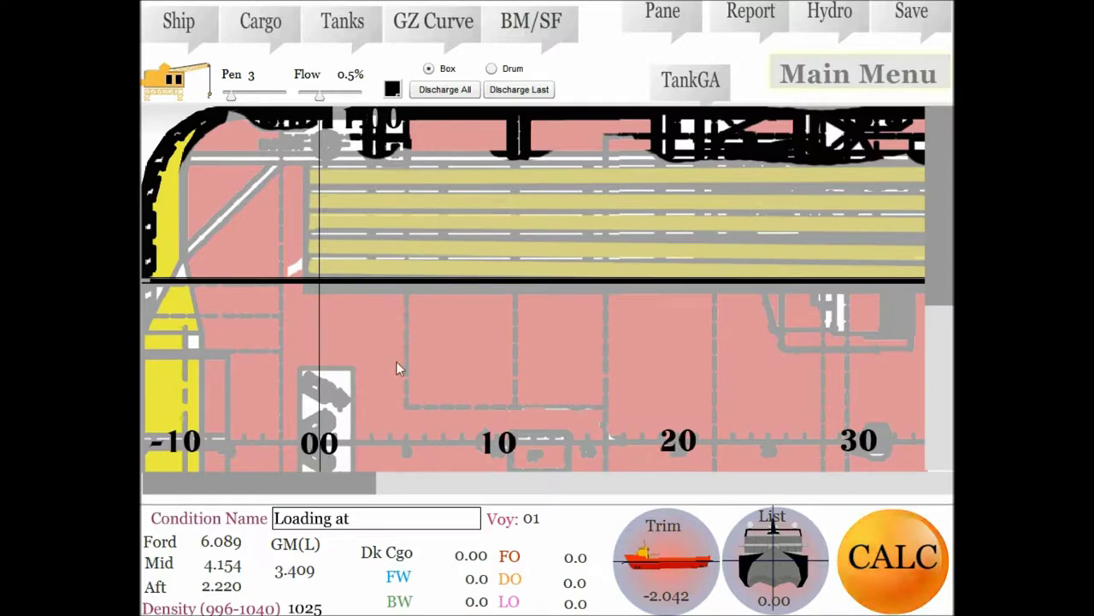
pyautogui.moveTo(943, 267); pyautogui.dragTo(938, 312)
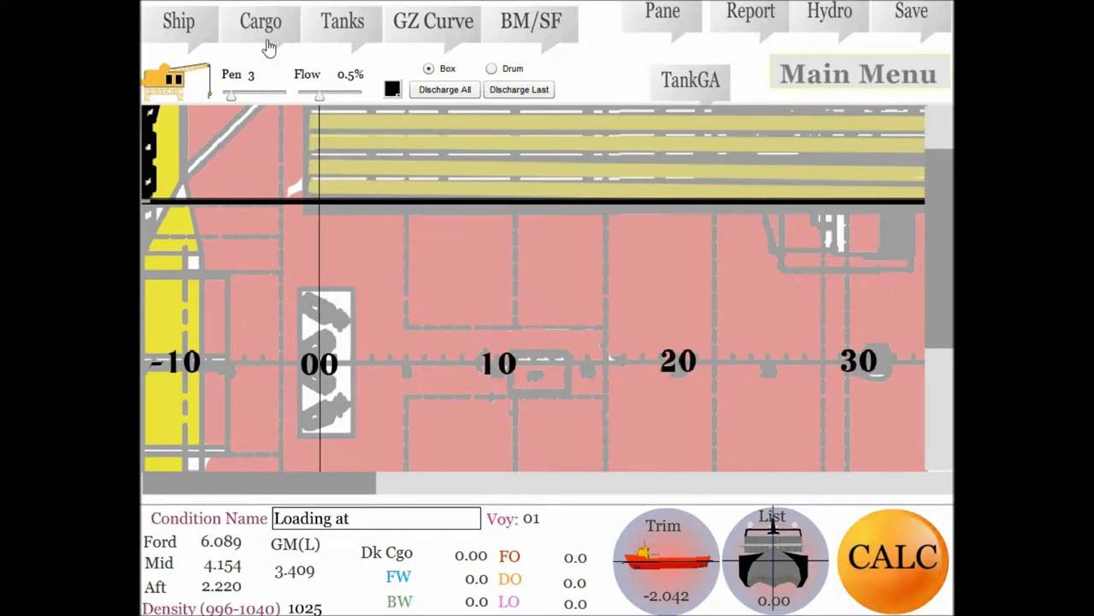
# Step: Set the ballast weights in the tank table to 200 for the 01 C forepeak tank and 120 for 11P D.W.B.TK.P
pyautogui.click(340, 26)
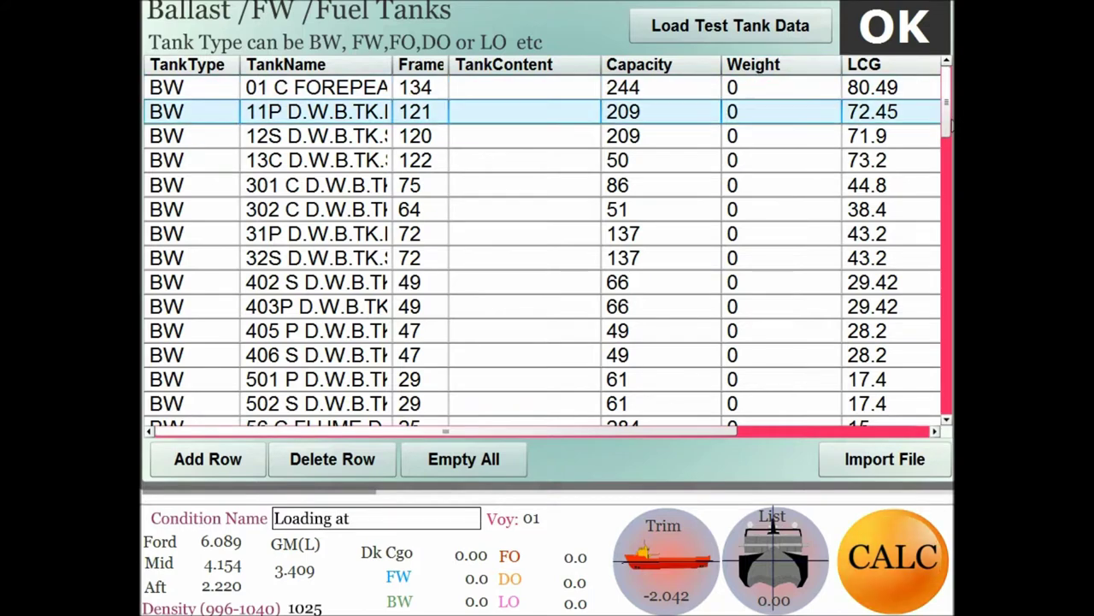
pyautogui.click(781, 86)
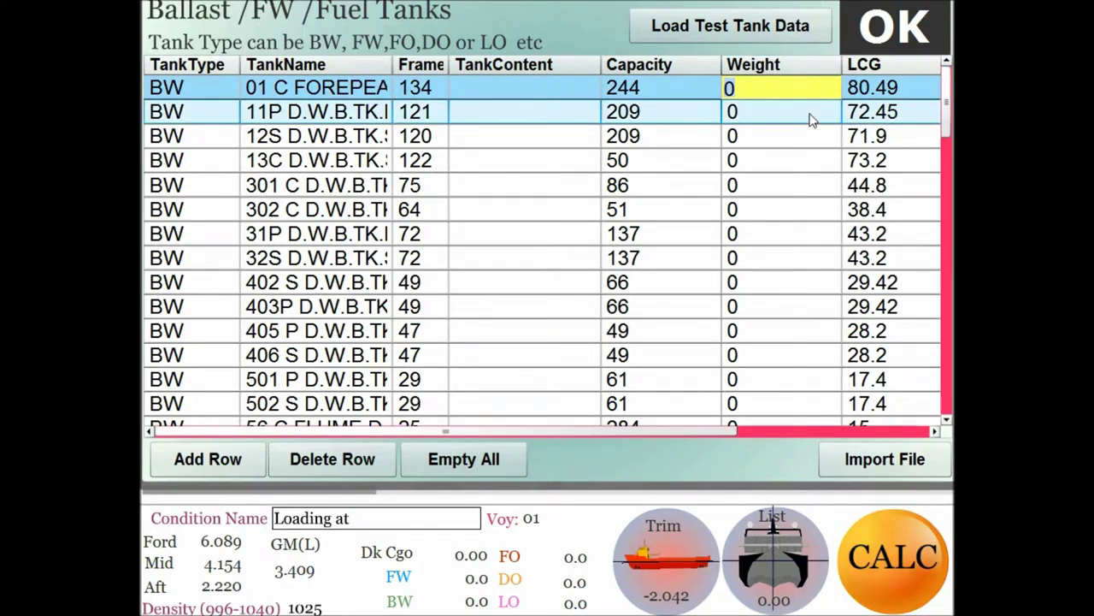
pyautogui.write('200')
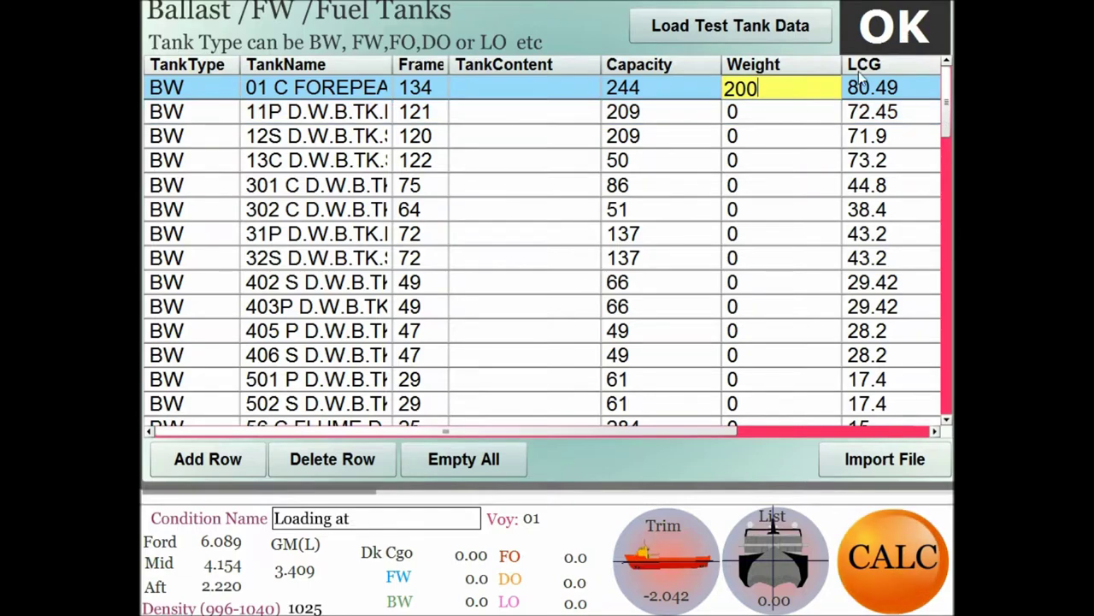
pyautogui.click(747, 112)
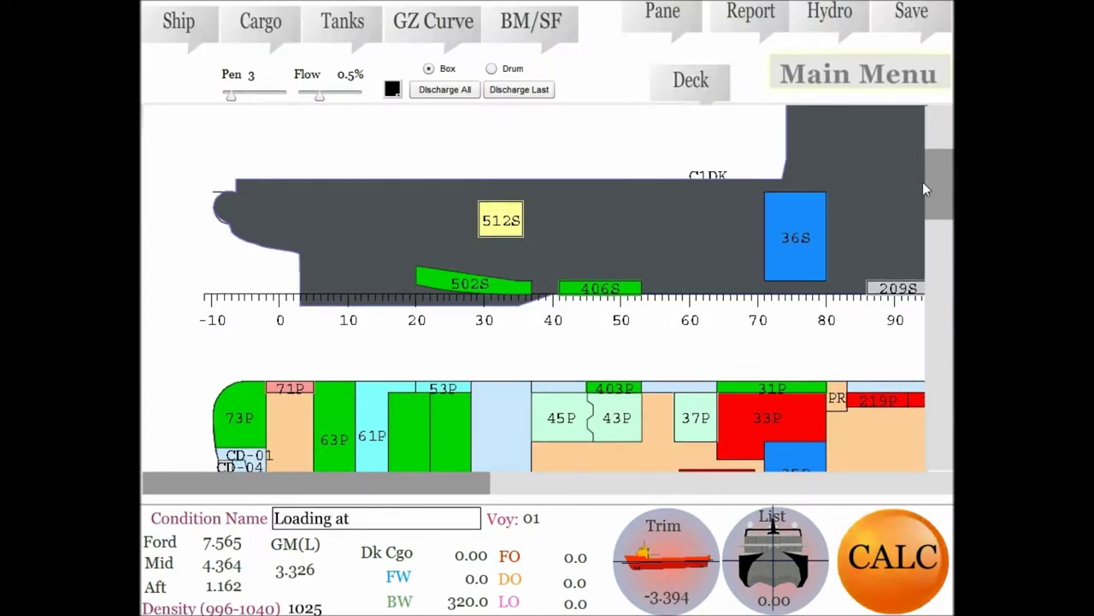
# Step: Fill the forward ballast tanks 11P and 12S to full capacity from the tank plan
pyautogui.scroll(-5, 922, 182)
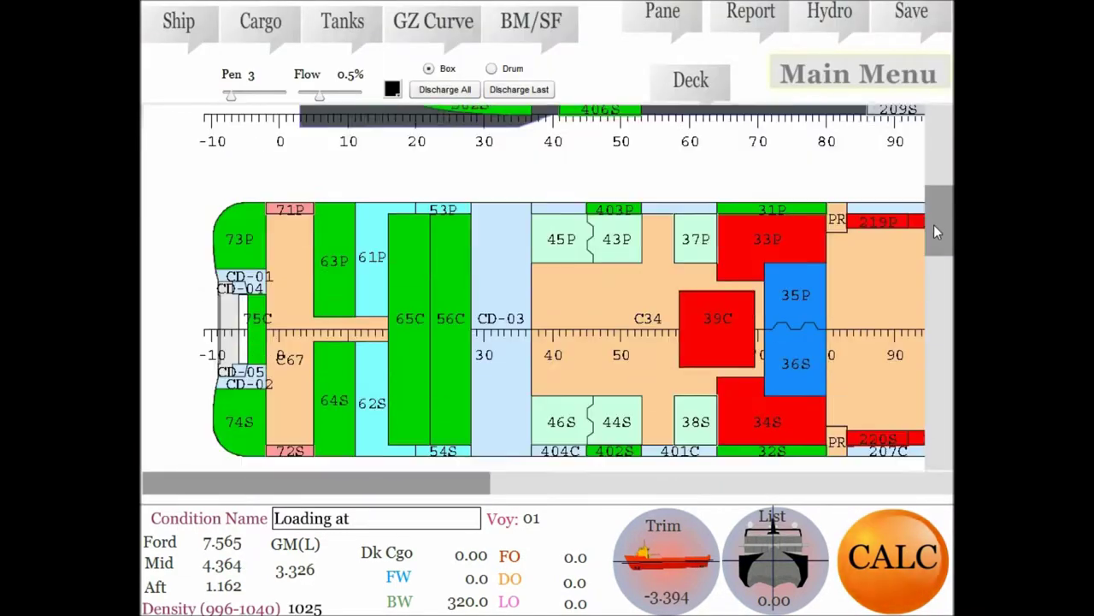
pyautogui.moveTo(468, 483); pyautogui.dragTo(667, 484)
pyautogui.click(703, 250)
pyautogui.moveTo(831, 291); pyautogui.dragTo(366, 183)
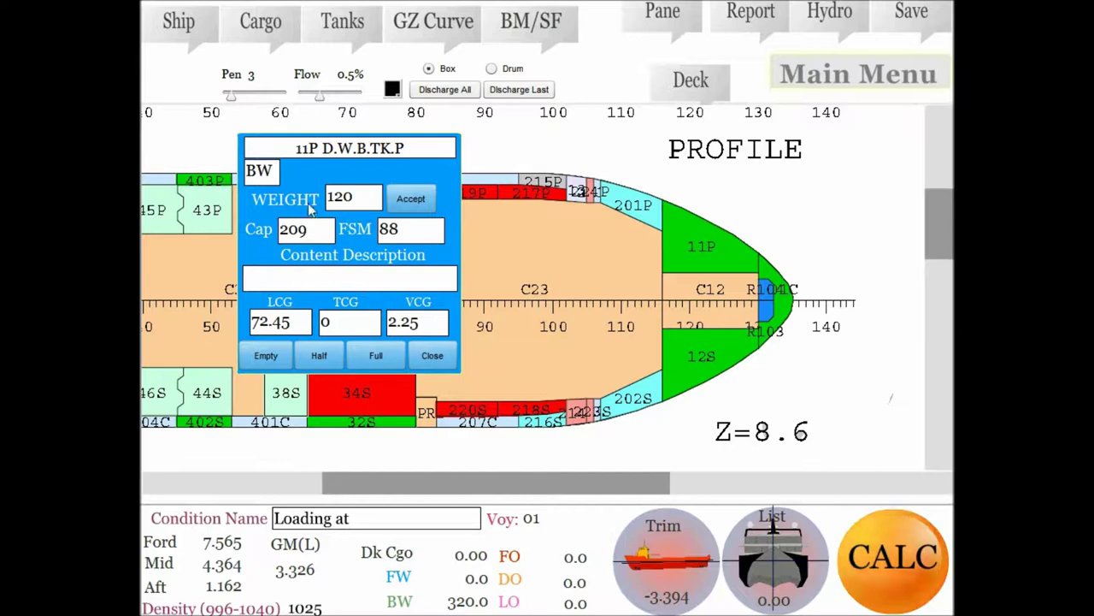
pyautogui.click(377, 356)
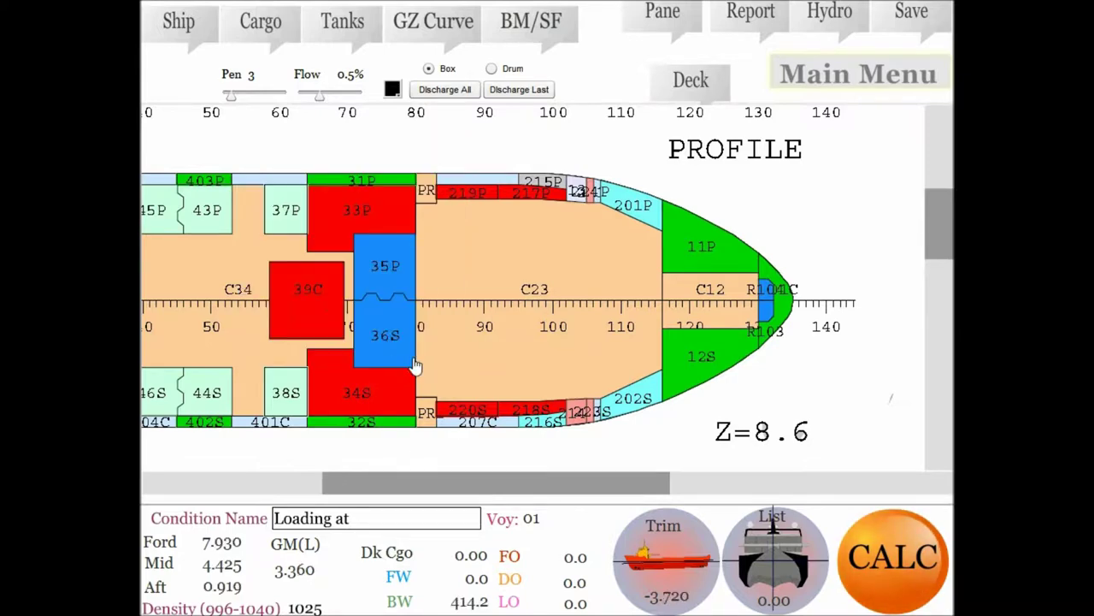
pyautogui.click(701, 361)
pyautogui.moveTo(806, 403); pyautogui.dragTo(369, 221)
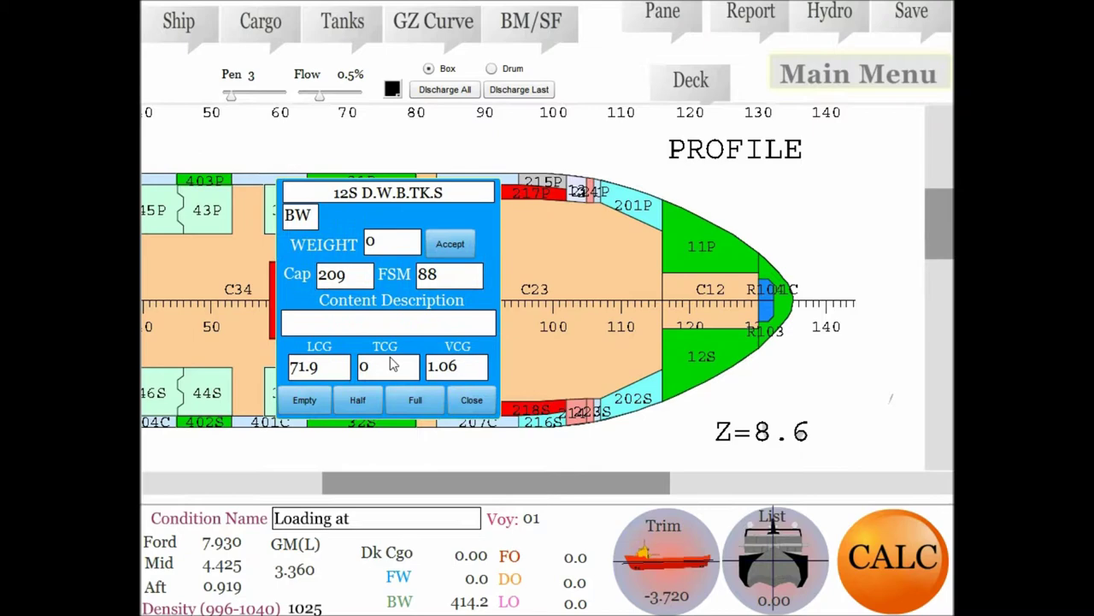
pyautogui.click(421, 402)
# Step: Fill the slop tanks 35P and 36S to full capacity
pyautogui.click(389, 275)
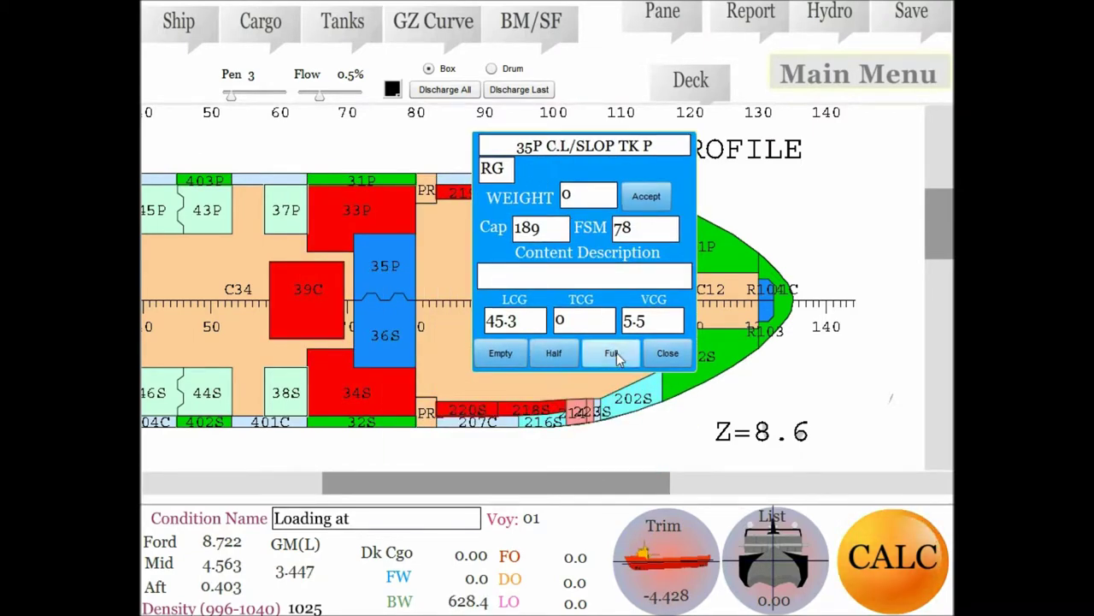
pyautogui.click(613, 352)
pyautogui.click(397, 331)
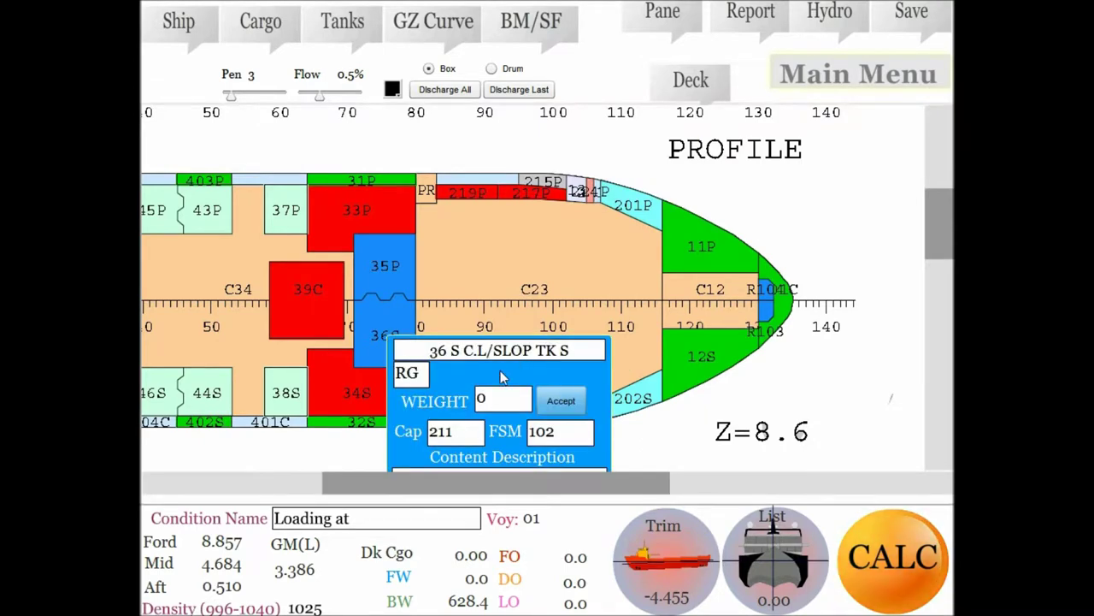
pyautogui.moveTo(501, 373); pyautogui.dragTo(565, 214)
pyautogui.click(586, 392)
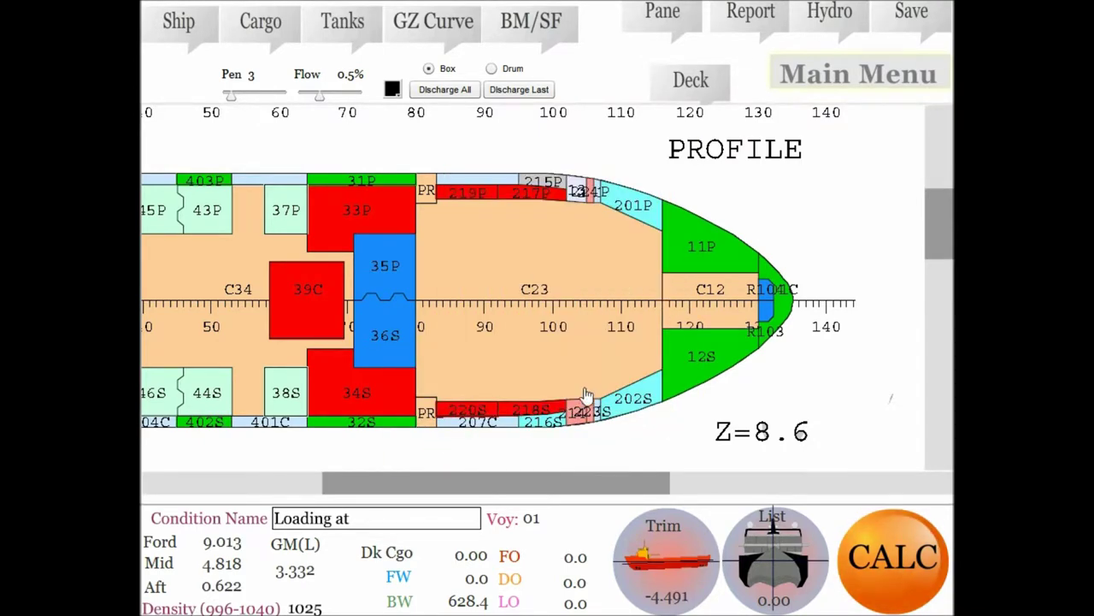
# Step: Fill the aft ballast tanks 56C and 65C from the tank plan
pyautogui.moveTo(449, 484); pyautogui.dragTo(271, 476)
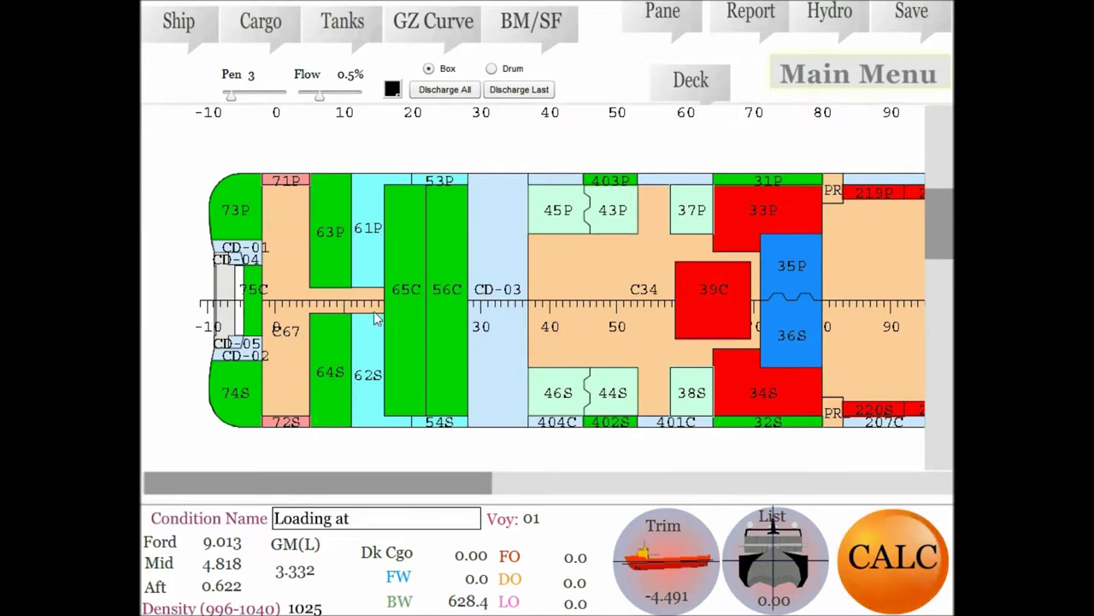
pyautogui.click(450, 310)
pyautogui.moveTo(521, 347); pyautogui.dragTo(582, 212)
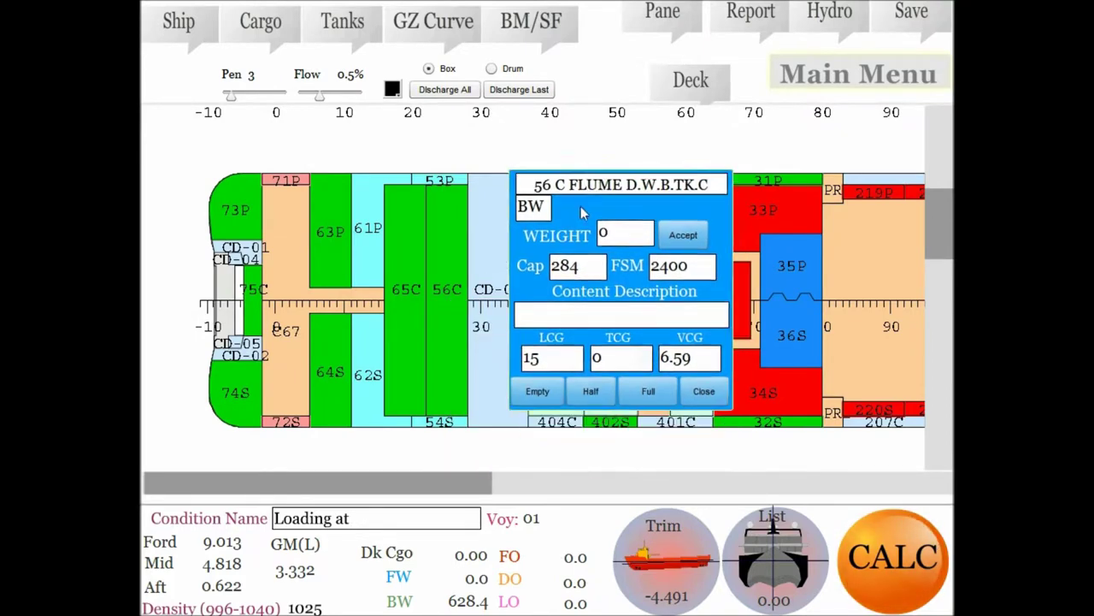
pyautogui.click(647, 393)
pyautogui.click(410, 299)
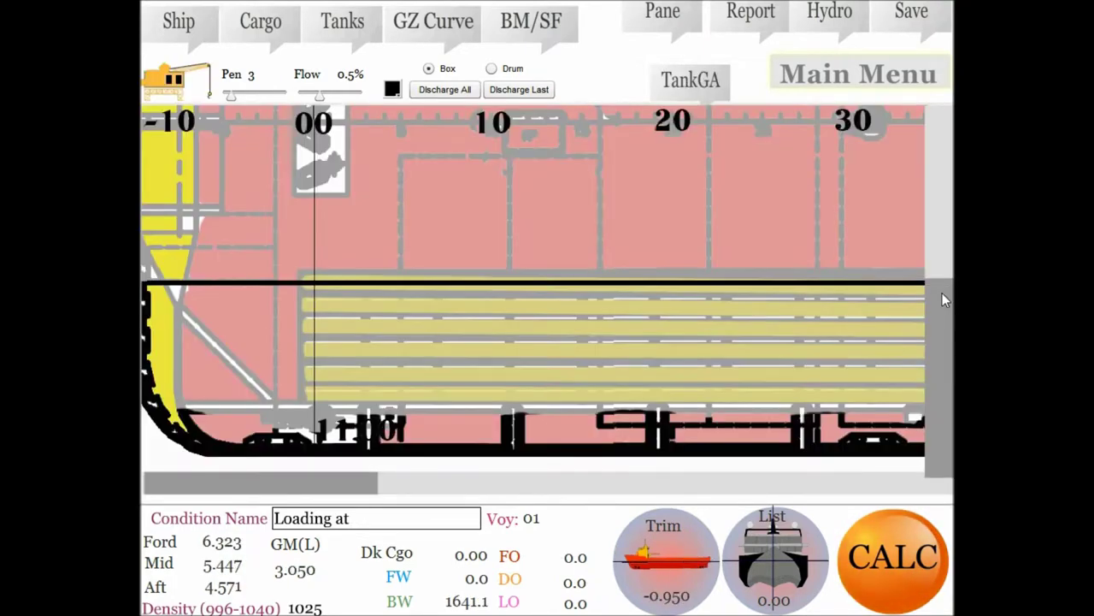
# Step: Draw a pinkish-red box cargo on the aft deck near the plan's upper edge, from about frame 0 to frame 8
pyautogui.moveTo(943, 292); pyautogui.dragTo(936, 105)
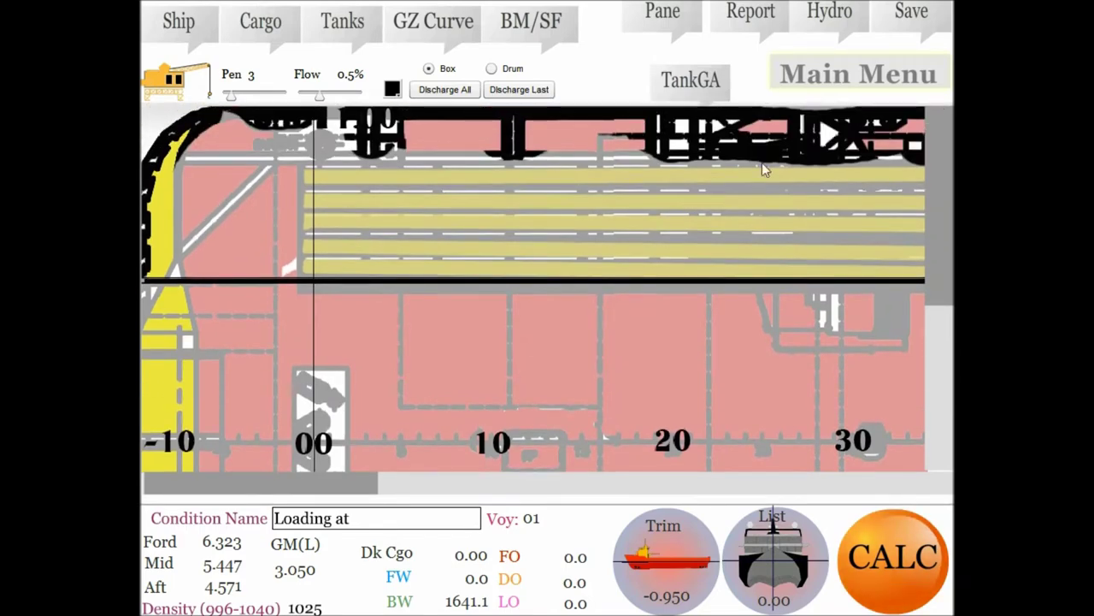
pyautogui.click(395, 91)
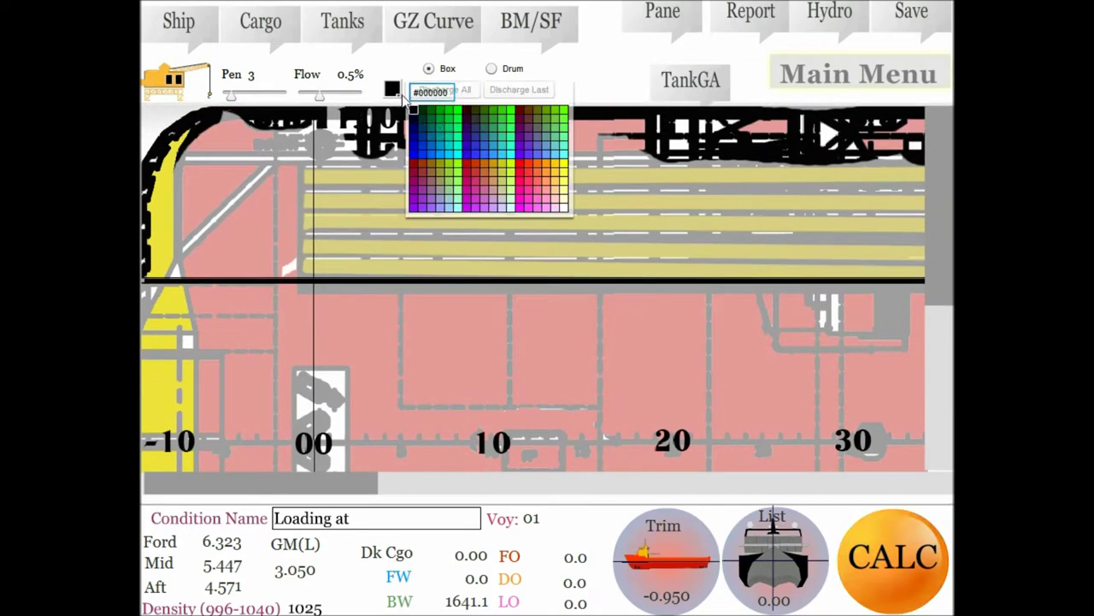
pyautogui.click(529, 184)
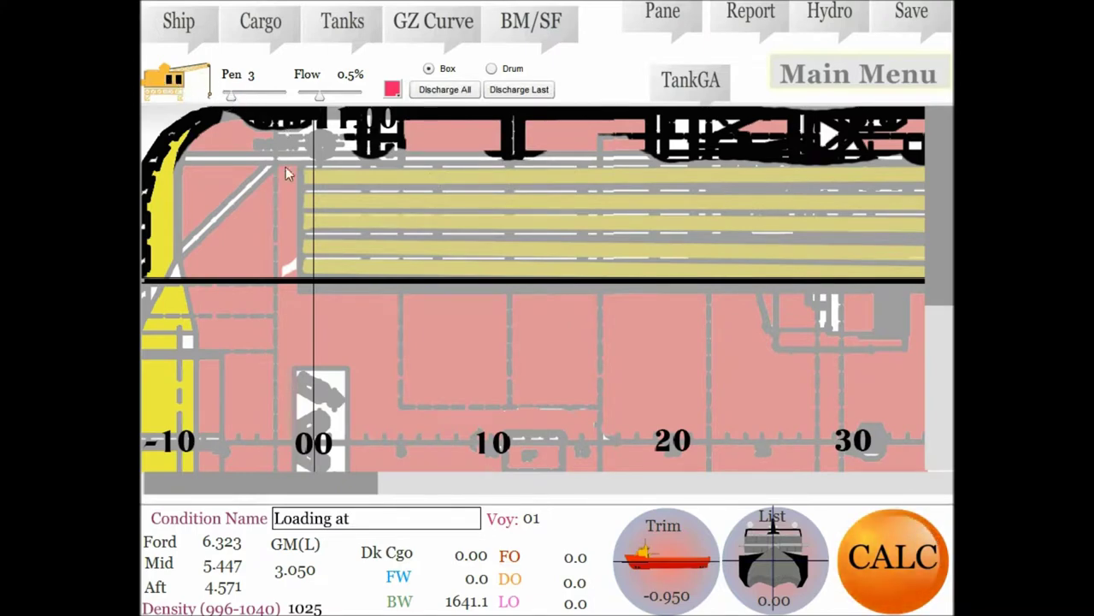
pyautogui.moveTo(308, 171); pyautogui.dragTo(462, 283)
# Step: Give the red box cargo a weight of 200, dimensions 2 x 3 x 3 and the description "Some Cargo"
pyautogui.click(405, 237)
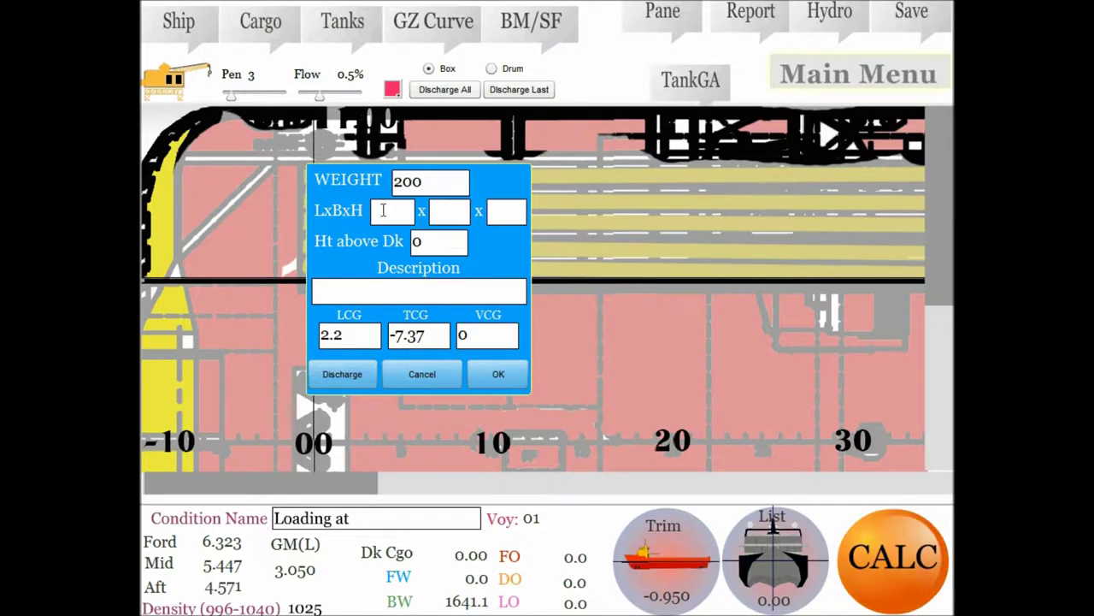
pyautogui.write('2')
pyautogui.write('3')
pyautogui.click(359, 296)
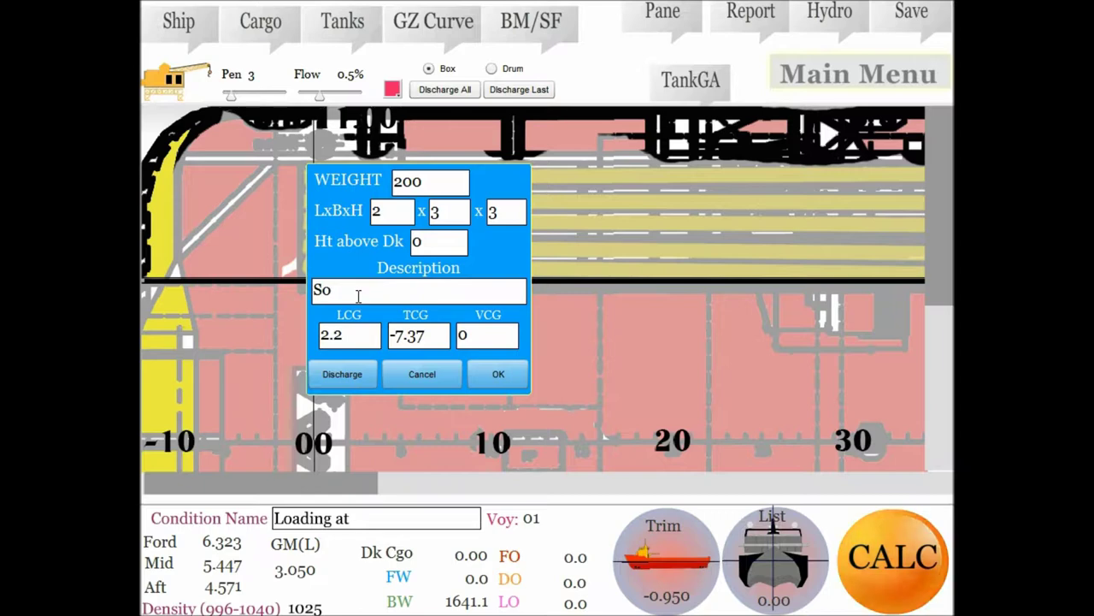
pyautogui.write('Some Ca')
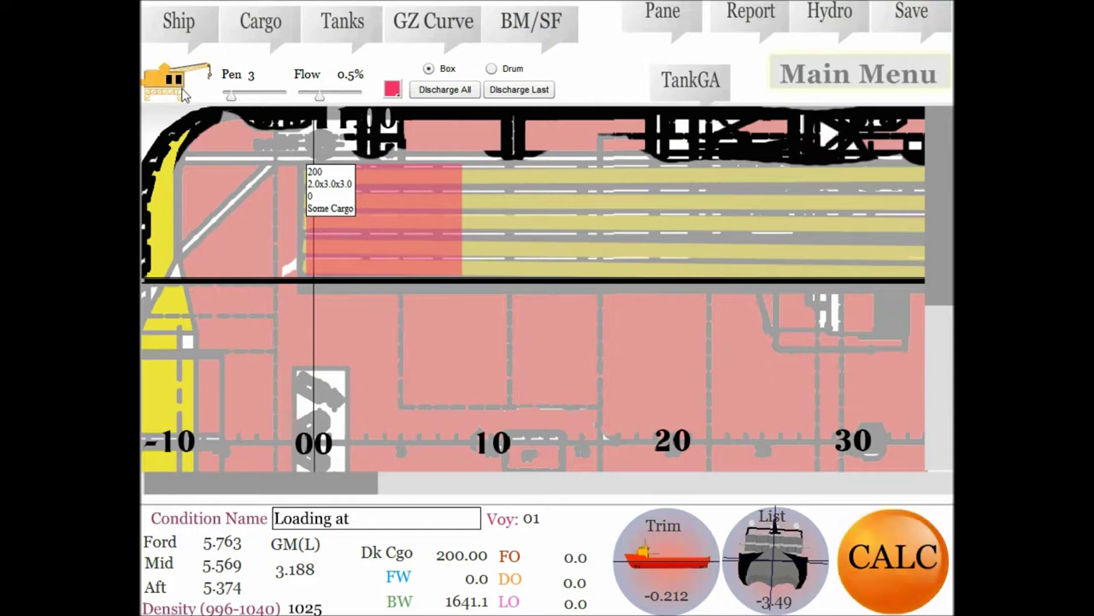
# Step: Load a second red box directly inboard of Some Cargo, from about frame 0 to 8, with a weight of 120
pyautogui.moveTo(307, 278); pyautogui.dragTo(462, 426)
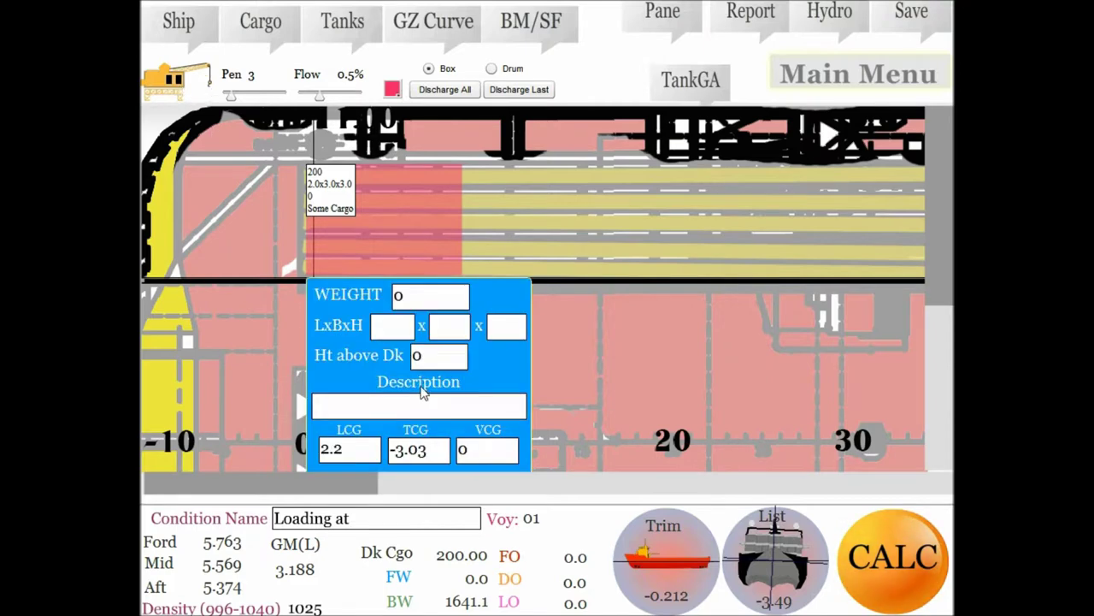
pyautogui.write('120')
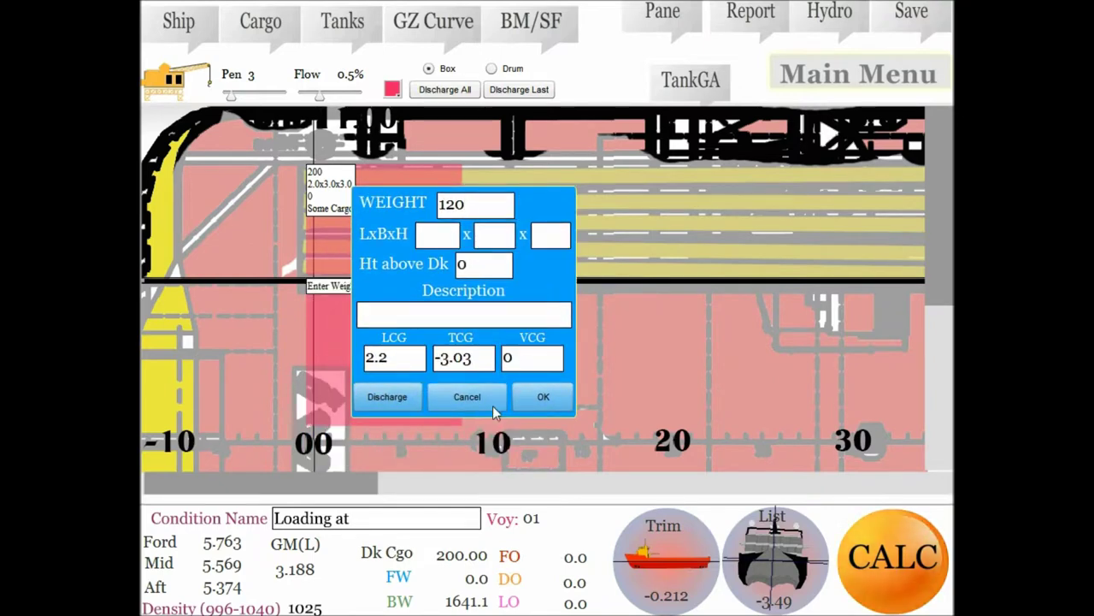
pyautogui.click(542, 398)
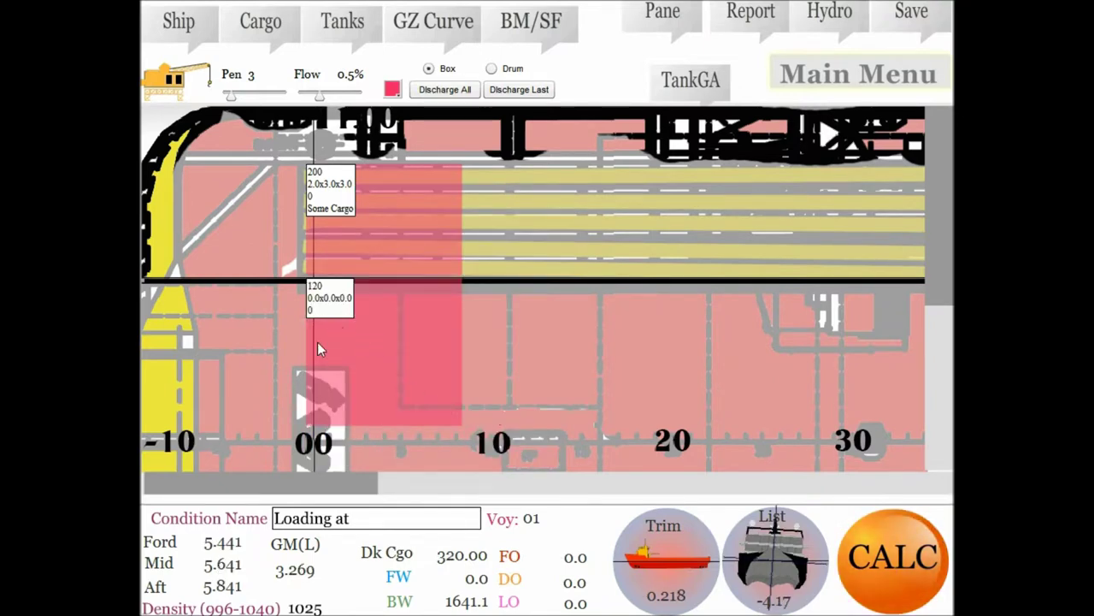
# Step: Load a green box cargo beside the 120 box, from about frame 0 to 8, with a weight of 12
pyautogui.moveTo(921, 295); pyautogui.dragTo(927, 394)
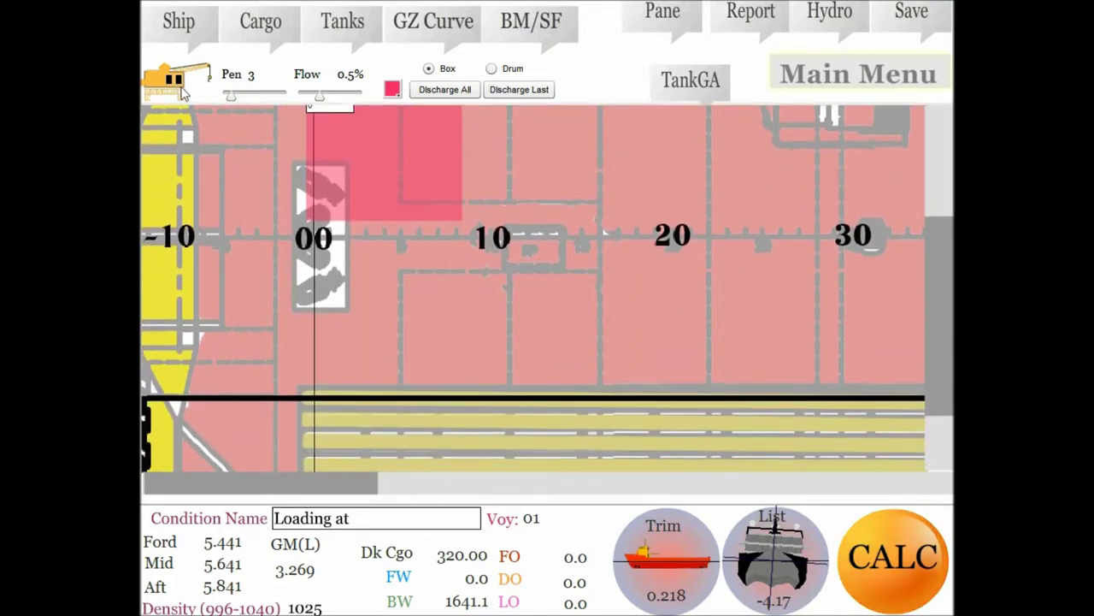
pyautogui.click(393, 89)
pyautogui.click(447, 192)
pyautogui.moveTo(318, 242); pyautogui.dragTo(466, 372)
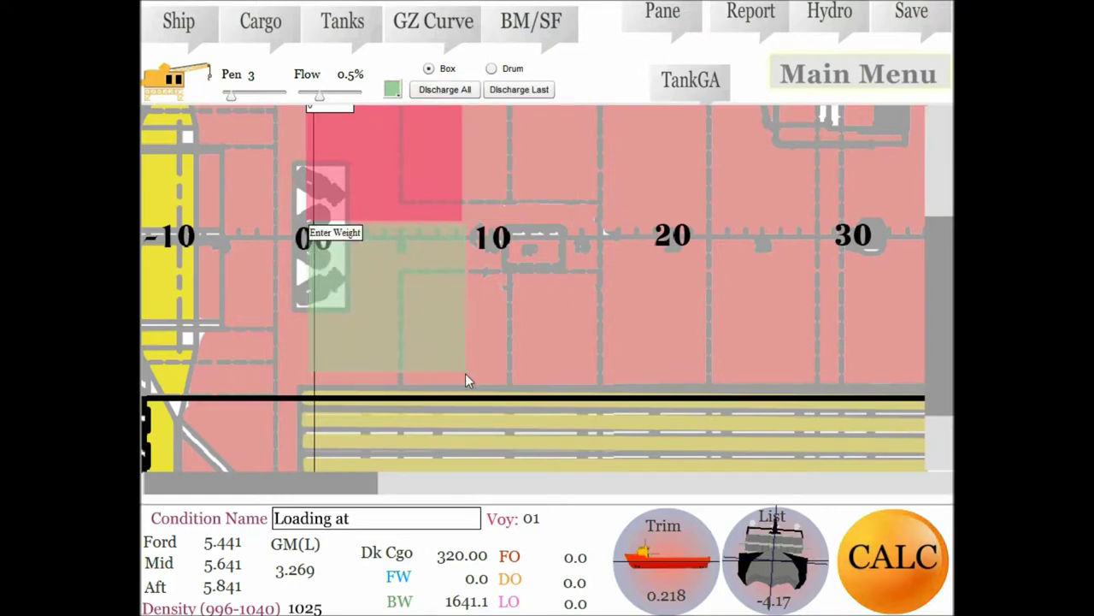
pyautogui.click(406, 255)
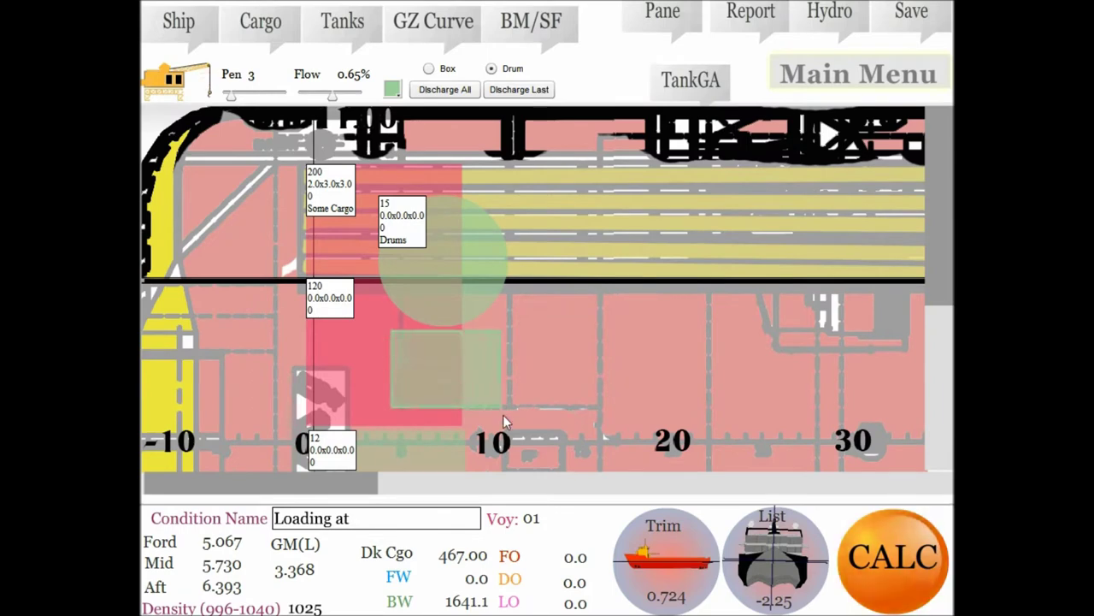
# Step: Load a green drum cargo inboard of the existing Drums item, from about frame 5 to 11, with a weight of 12
pyautogui.moveTo(503, 414); pyautogui.dragTo(517, 477)
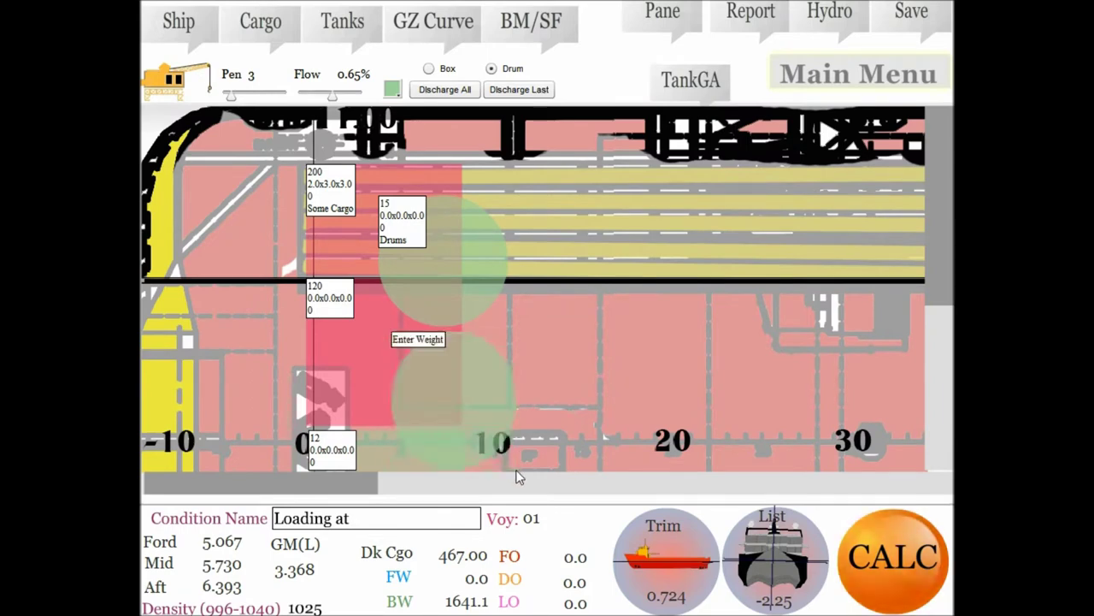
pyautogui.click(470, 413)
pyautogui.write('12')
pyautogui.press('Return')
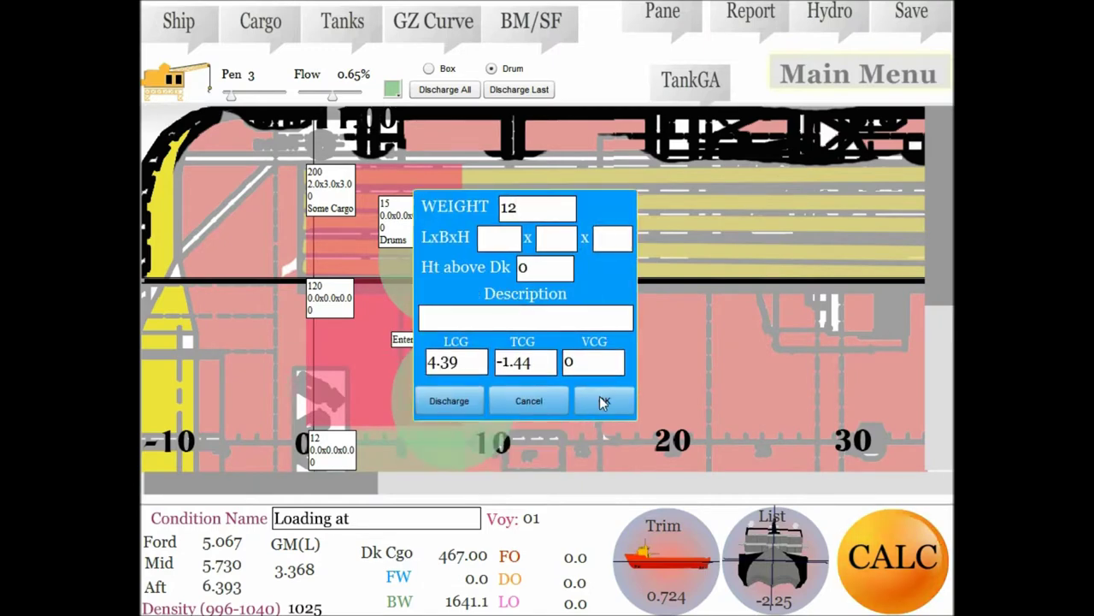
pyautogui.click(600, 397)
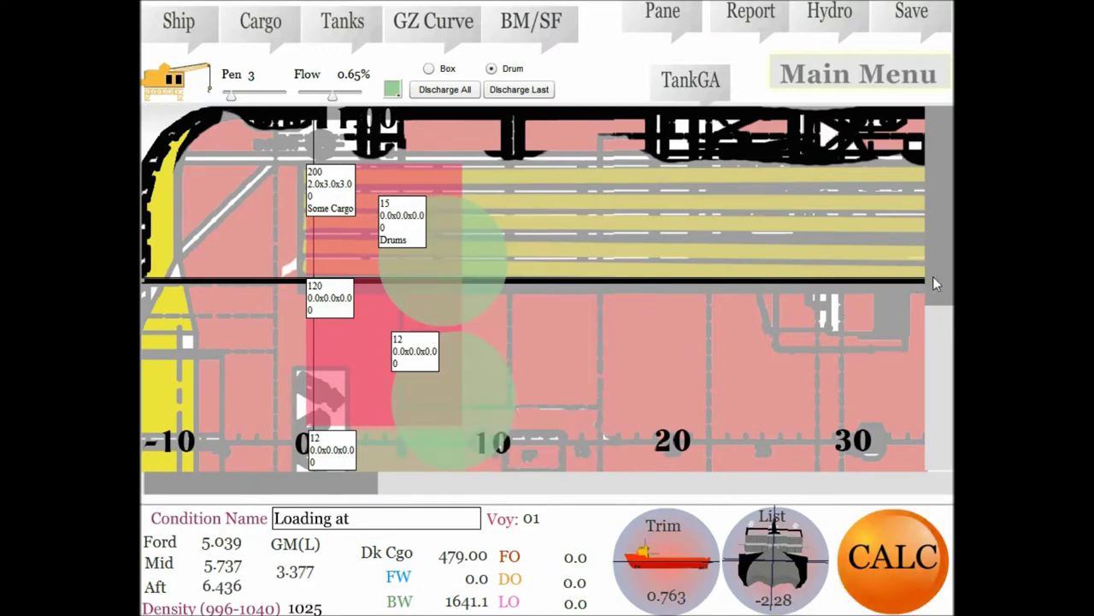
# Step: Discharge the Drums item from the table of cargo on deck
pyautogui.click(263, 27)
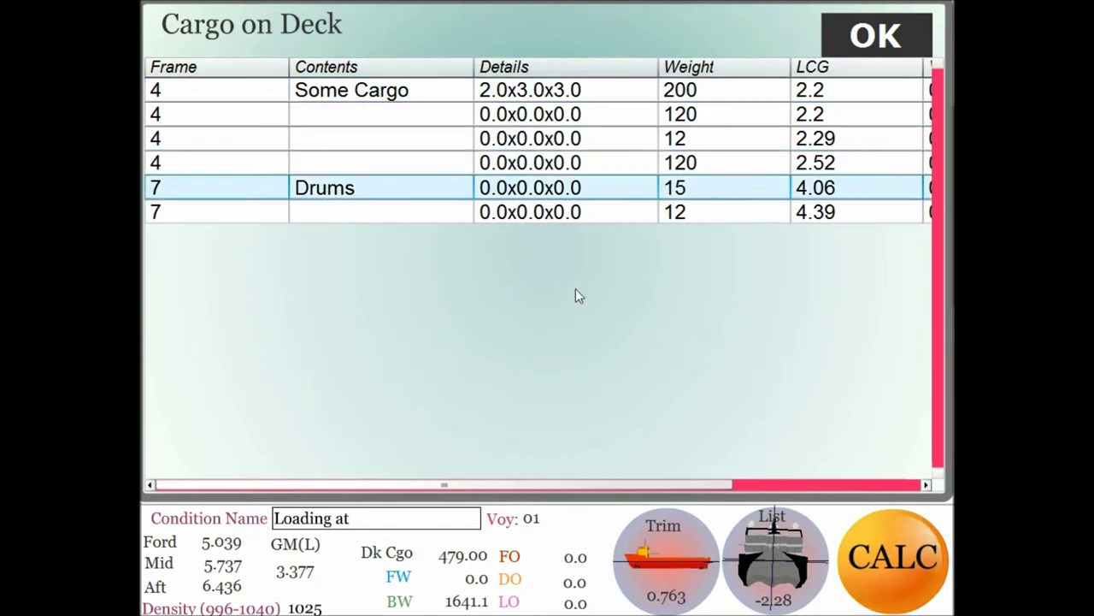
pyautogui.moveTo(638, 483); pyautogui.dragTo(719, 484)
pyautogui.click(876, 36)
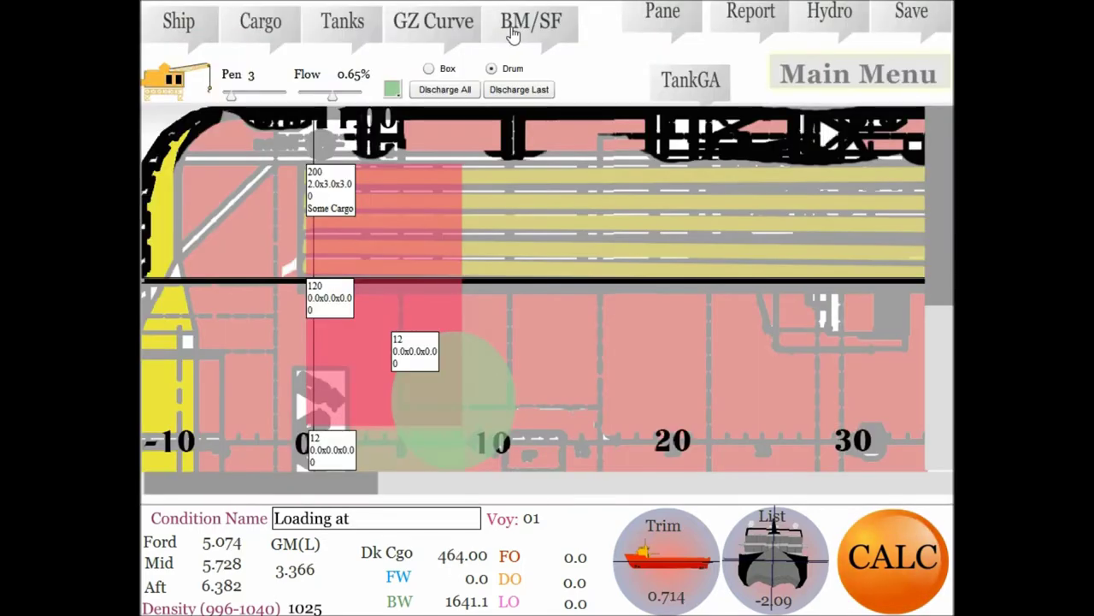
# Step: Examine the bending moment and shear force graph for the loaded condition
pyautogui.click(513, 28)
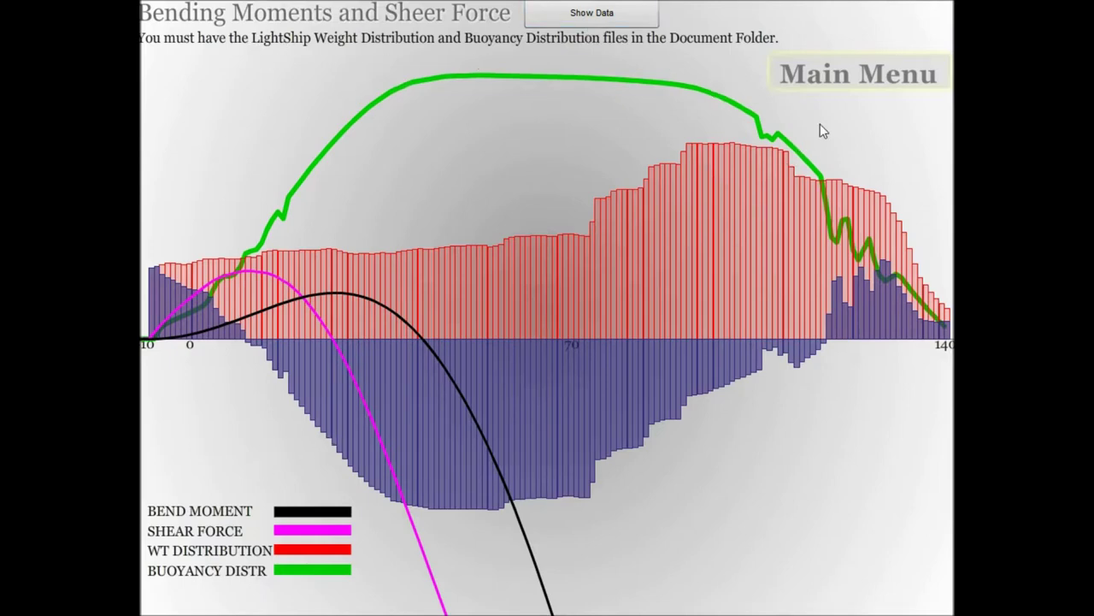
pyautogui.click(842, 90)
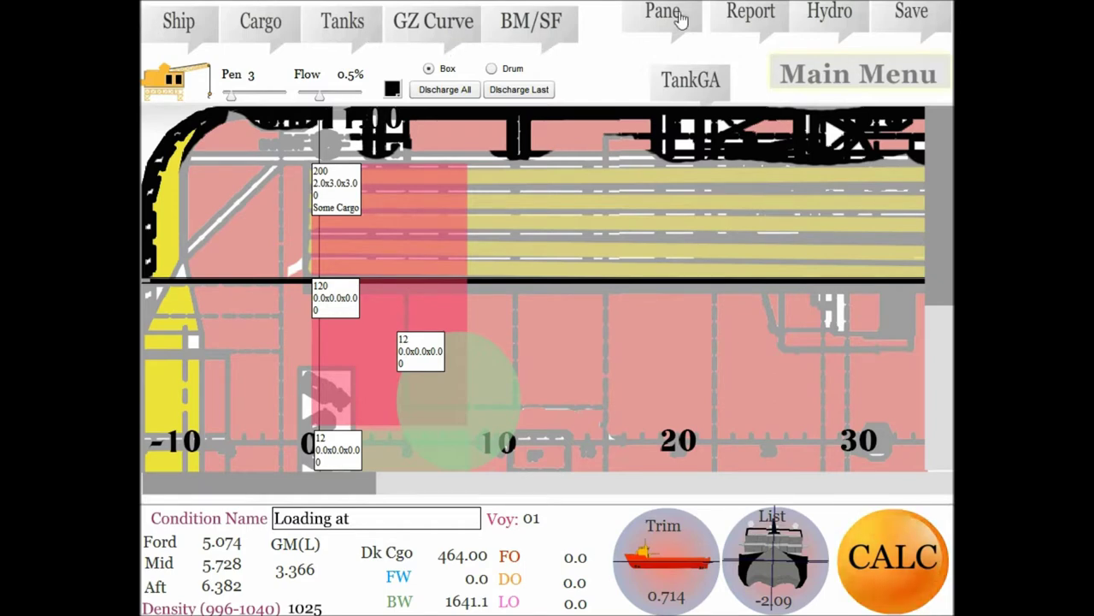
# Step: Review the tank and cargo report for the condition and check the GZ curve stability information
pyautogui.click(750, 15)
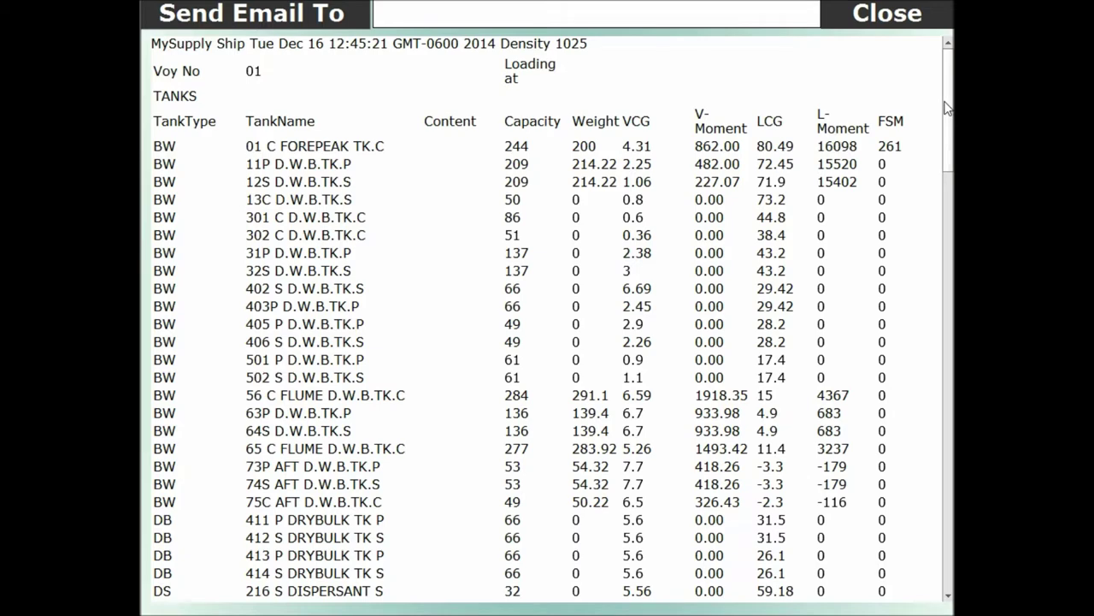
pyautogui.moveTo(948, 109)
pyautogui.mouseDown()
pyautogui.moveTo(950, 133)
pyautogui.moveTo(950, 120)
pyautogui.mouseUp()
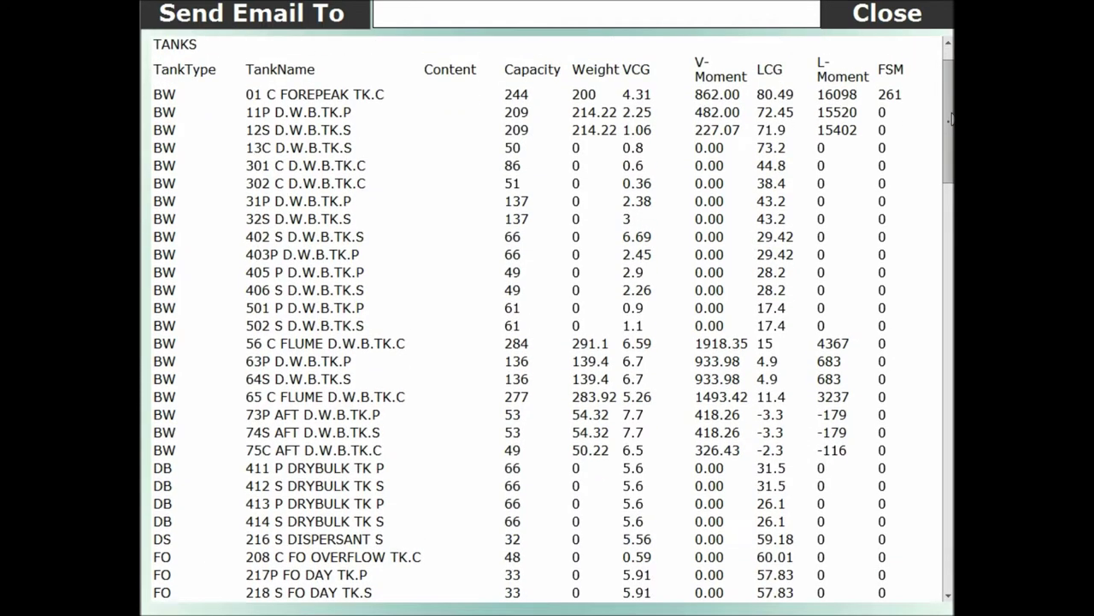
pyautogui.moveTo(950, 119); pyautogui.dragTo(938, 396)
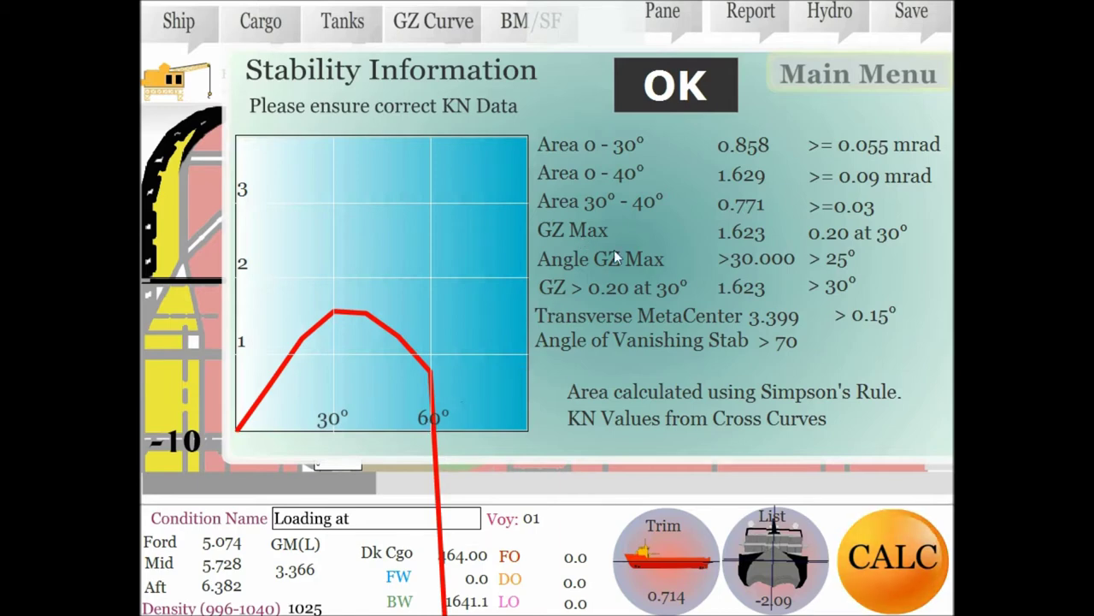
pyautogui.click(673, 89)
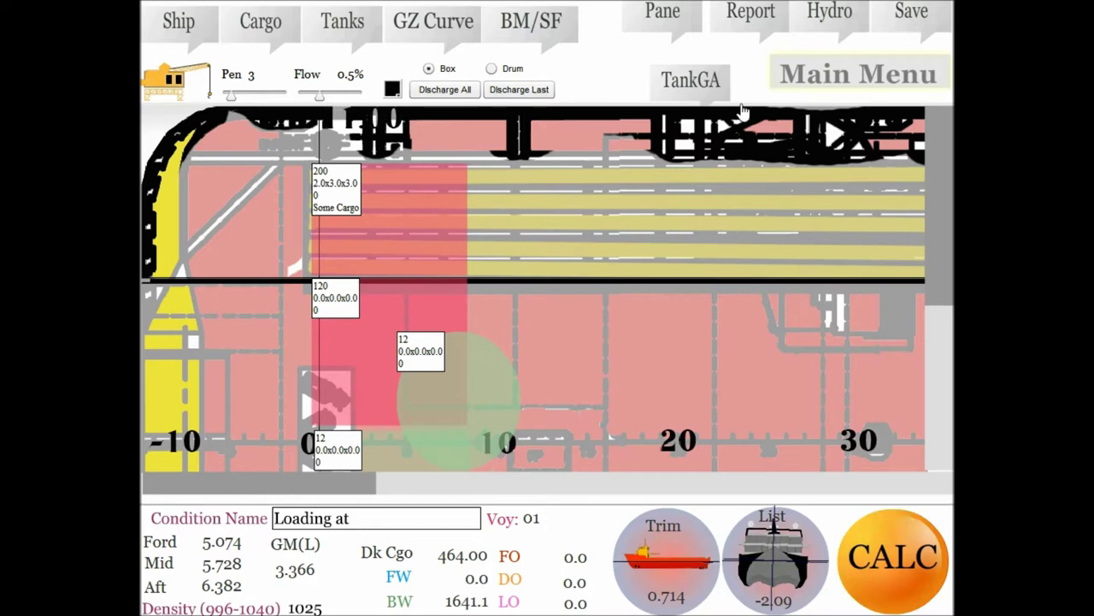
# Step: Review the report of the saved voyage 01 condition in the list of stored conditions and return to the start screen
pyautogui.click(810, 85)
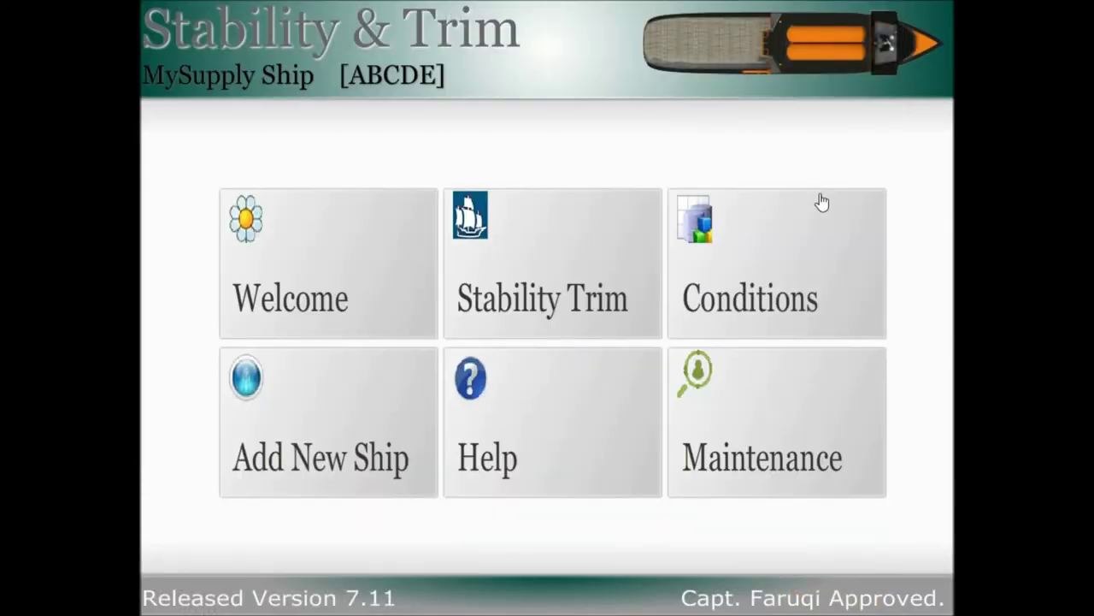
pyautogui.click(770, 270)
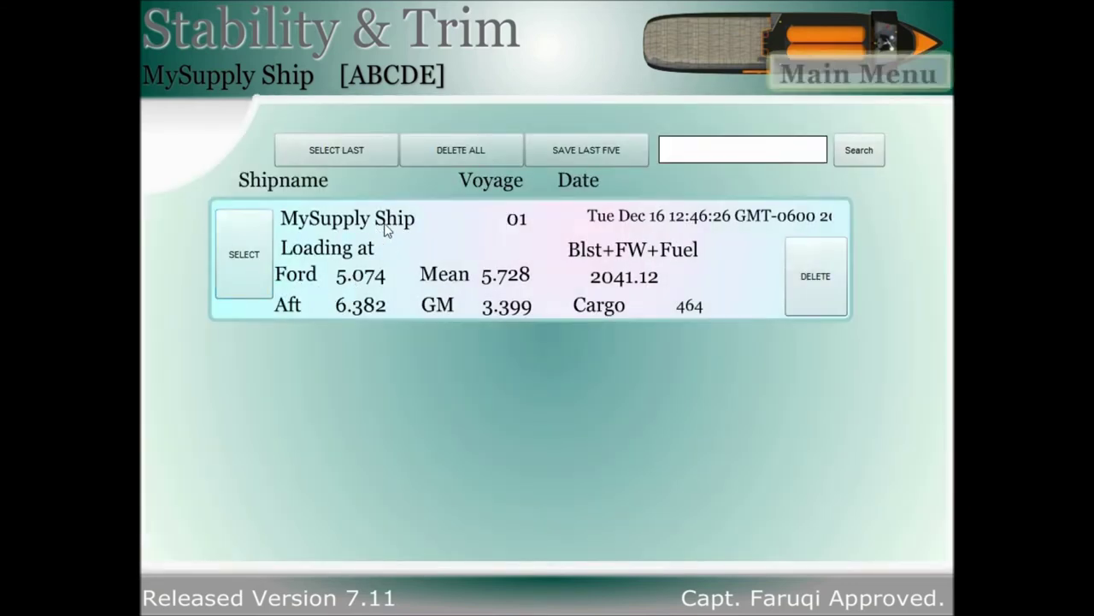
pyautogui.click(245, 255)
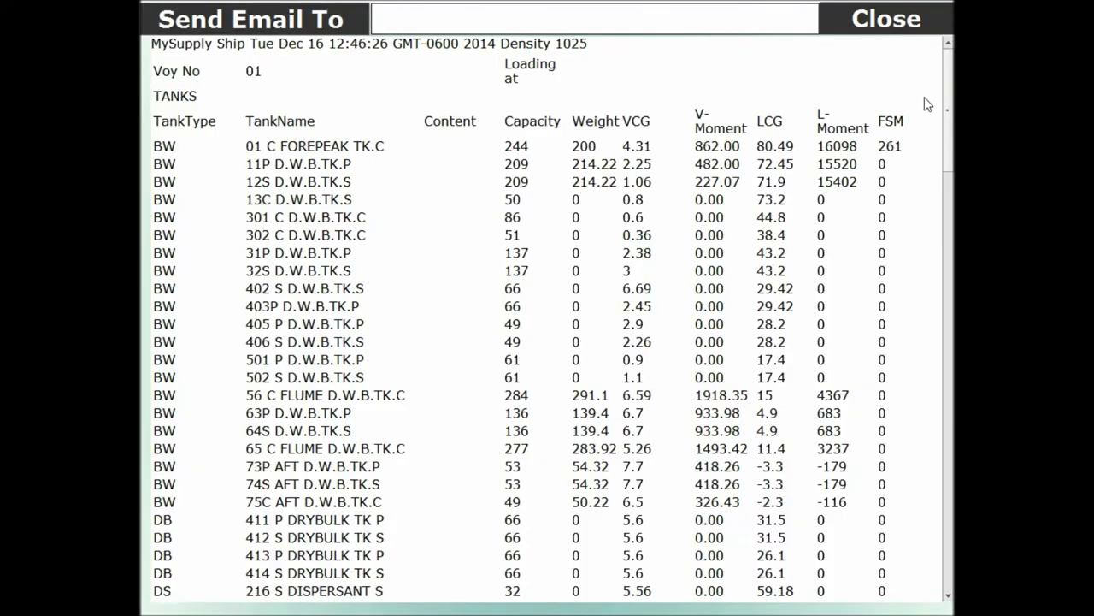
pyautogui.click(874, 24)
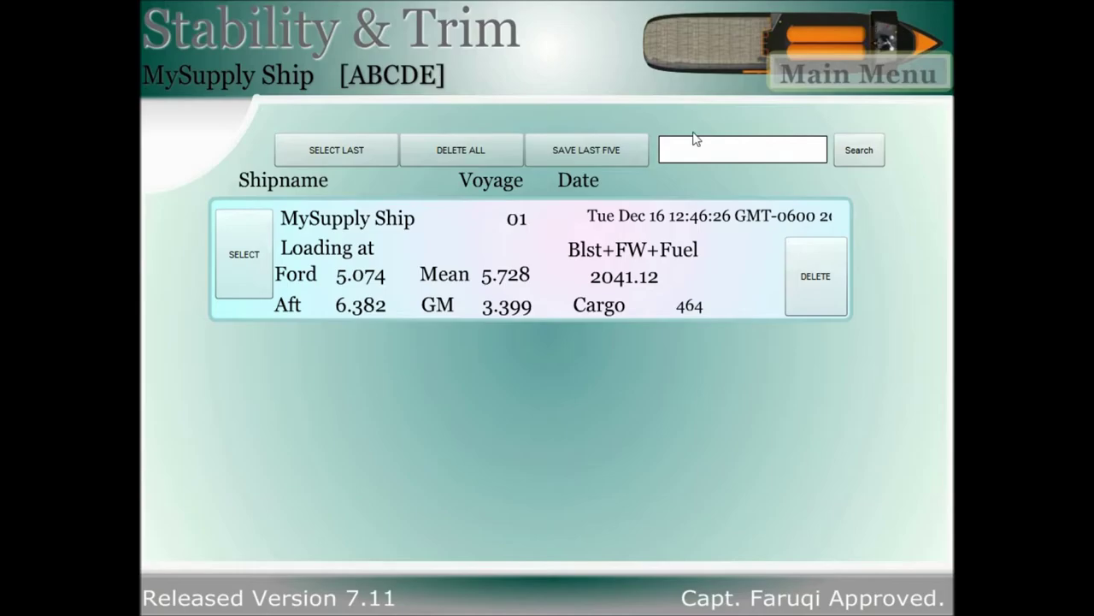
pyautogui.click(858, 76)
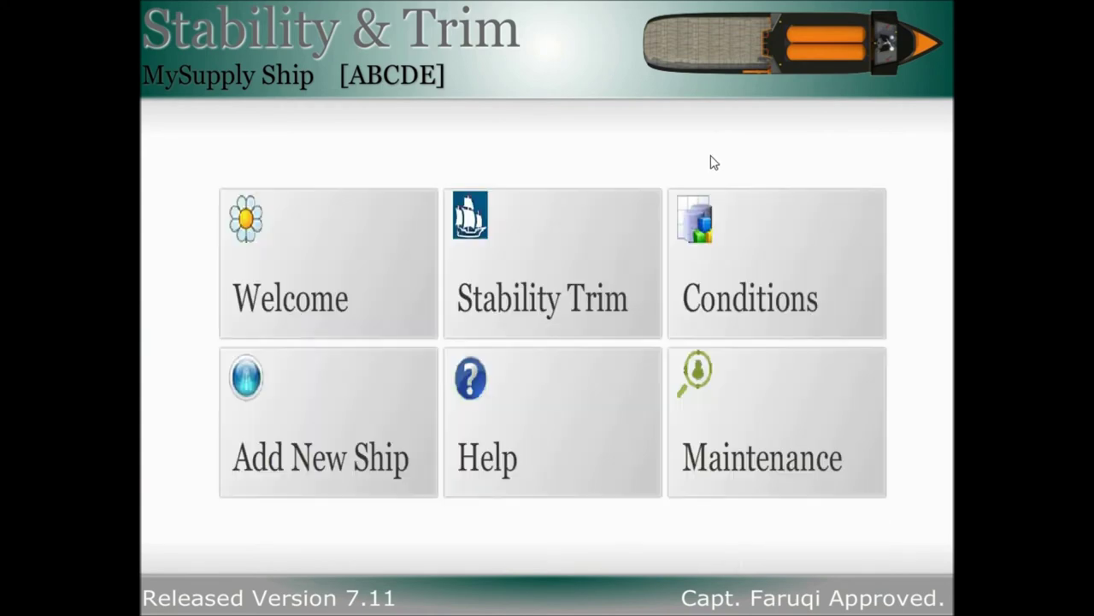
# Step: Create a new ship's GA from warsitaplan.jpg and warsitatanks.jpg with 0.6 frame spacing and frames -10 to 140, and inspect its full length
pyautogui.click(328, 402)
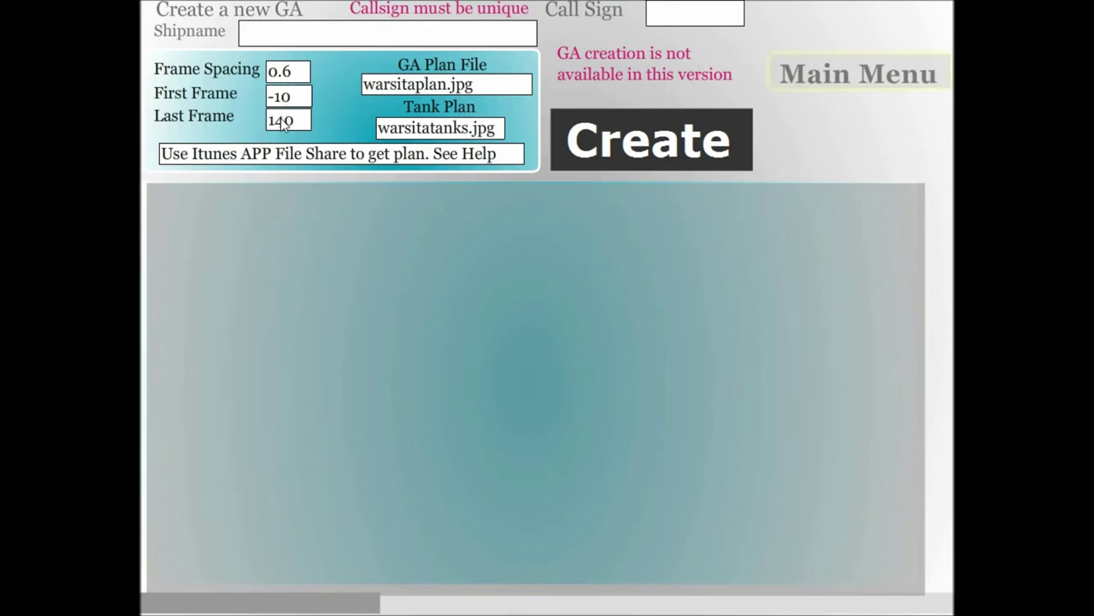
pyautogui.click(633, 146)
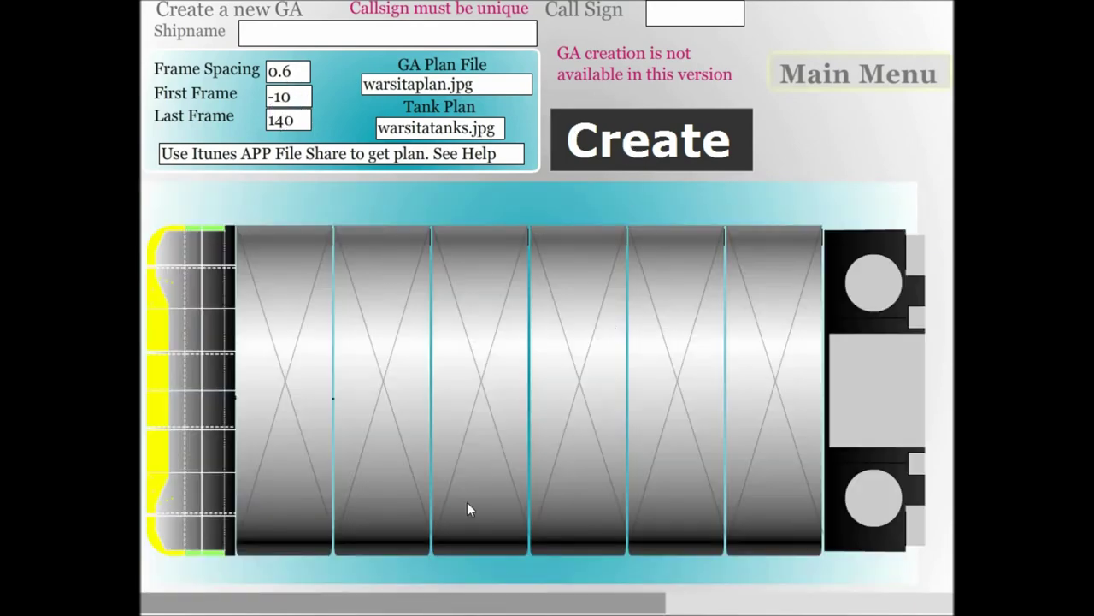
pyautogui.moveTo(382, 608); pyautogui.dragTo(659, 608)
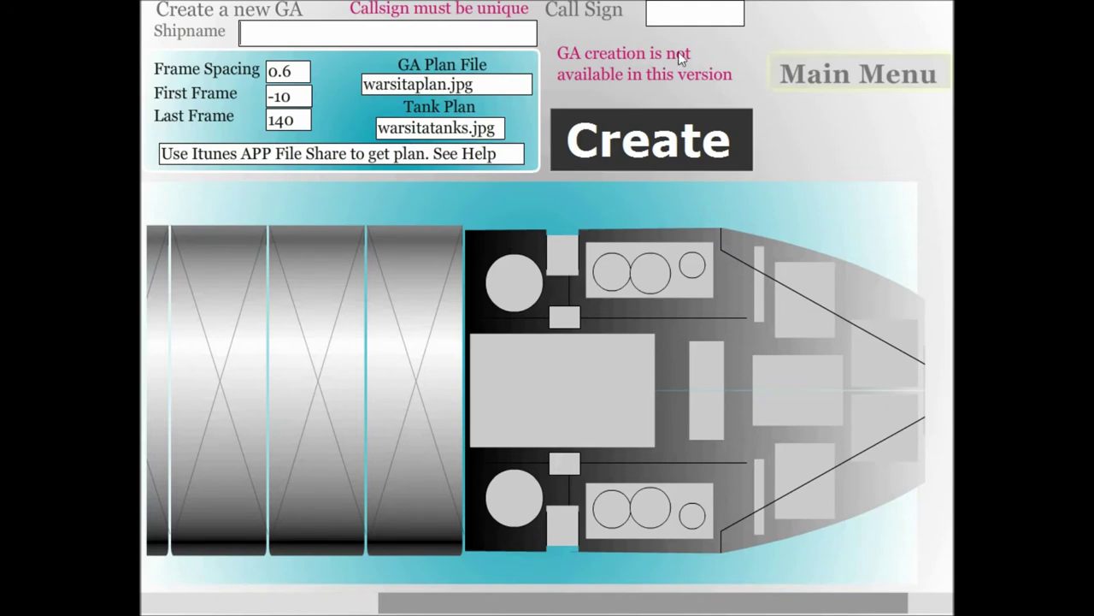
pyautogui.click(810, 78)
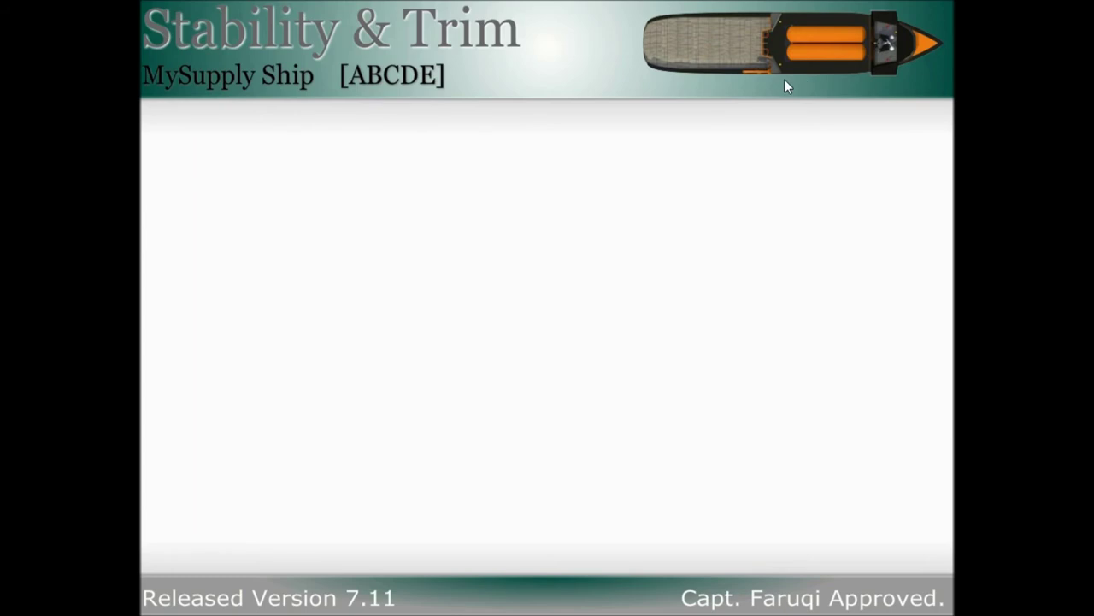